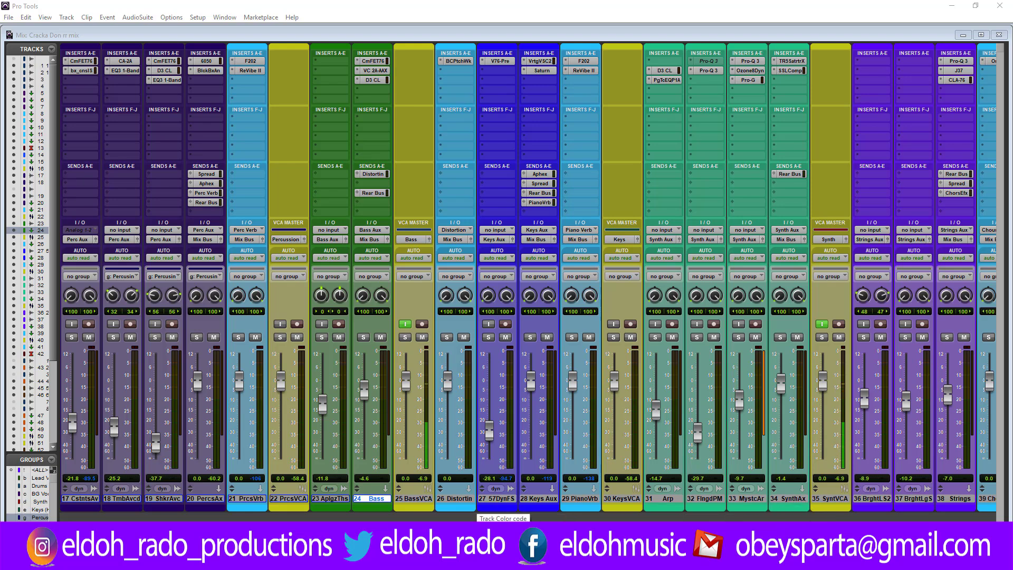
Step: Solo the Synth VCA master in the mixer and switch to the Edit window
{"action": "left_click_drag", "start_coordinate": [503, 532], "coordinate": [637, 532]}
{"action": "left_click", "coordinate": [453, 337]}
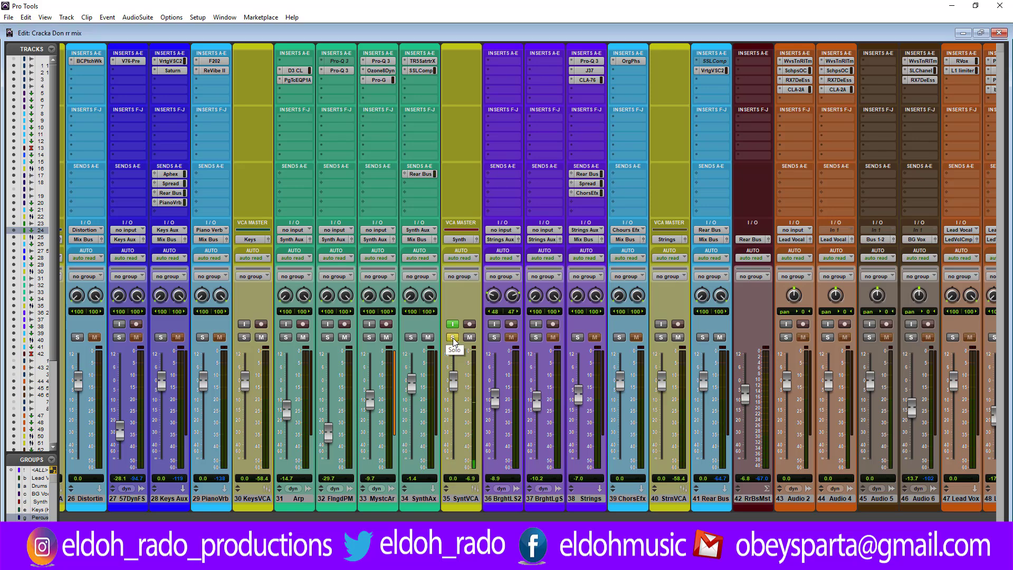
{"action": "key", "text": "ctrl+equal"}
{"action": "scroll", "coordinate": [453, 340], "scroll_direction": "down", "scroll_amount": 5}
{"action": "scroll", "coordinate": [452, 339], "scroll_direction": "up", "scroll_amount": 5}
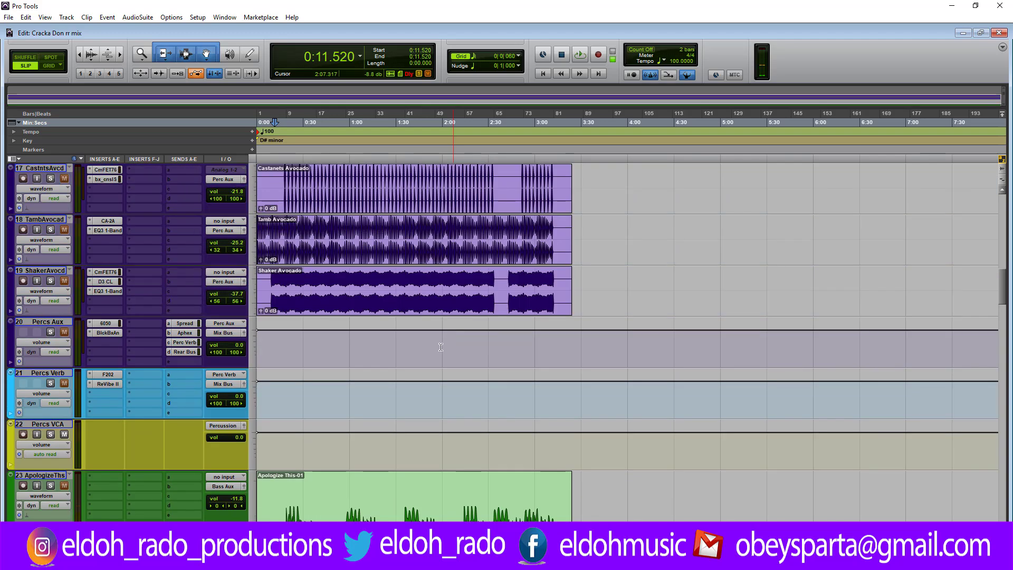
{"action": "left_click", "coordinate": [40, 496]}
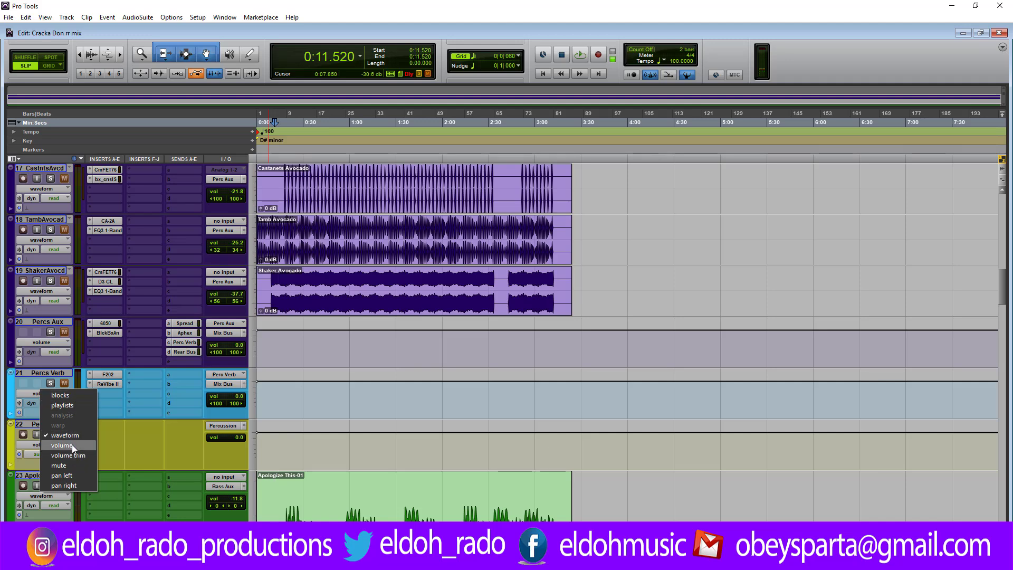
{"action": "left_click", "coordinate": [11, 474]}
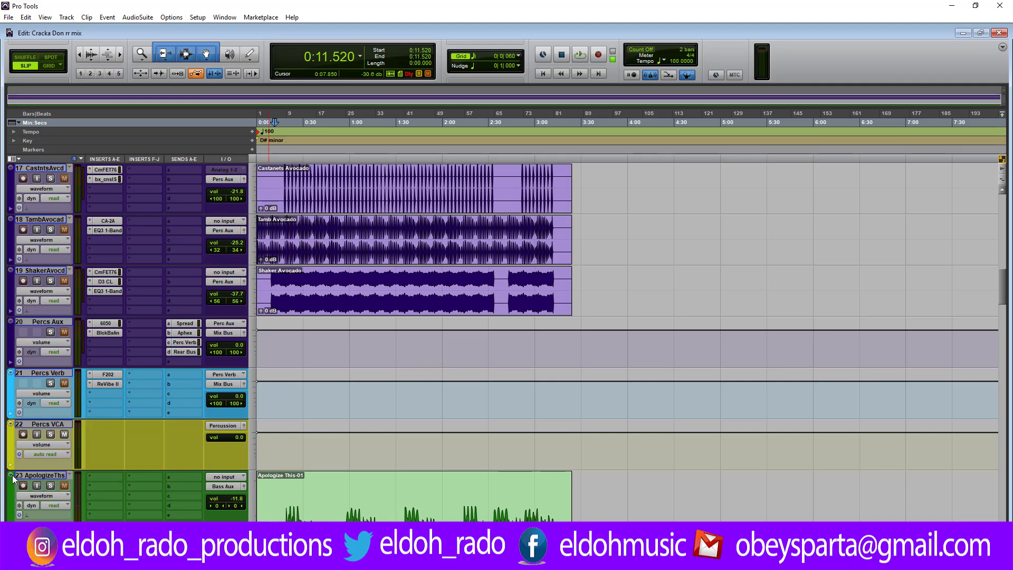
{"action": "left_click", "coordinate": [33, 517]}
Step: Load the <Default> preset in the Ozone 8 Dynamics insert on the Mystic Arp track and close the plug-in
{"action": "scroll", "coordinate": [312, 467], "scroll_direction": "down", "scroll_amount": 10}
{"action": "scroll", "coordinate": [311, 467], "scroll_direction": "down", "scroll_amount": 6}
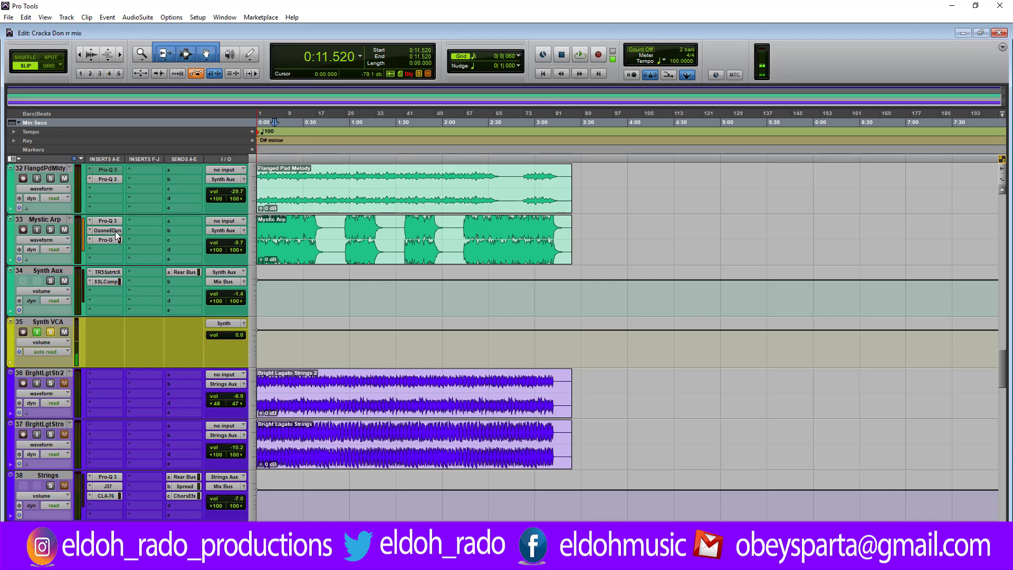
{"action": "left_click", "coordinate": [116, 232]}
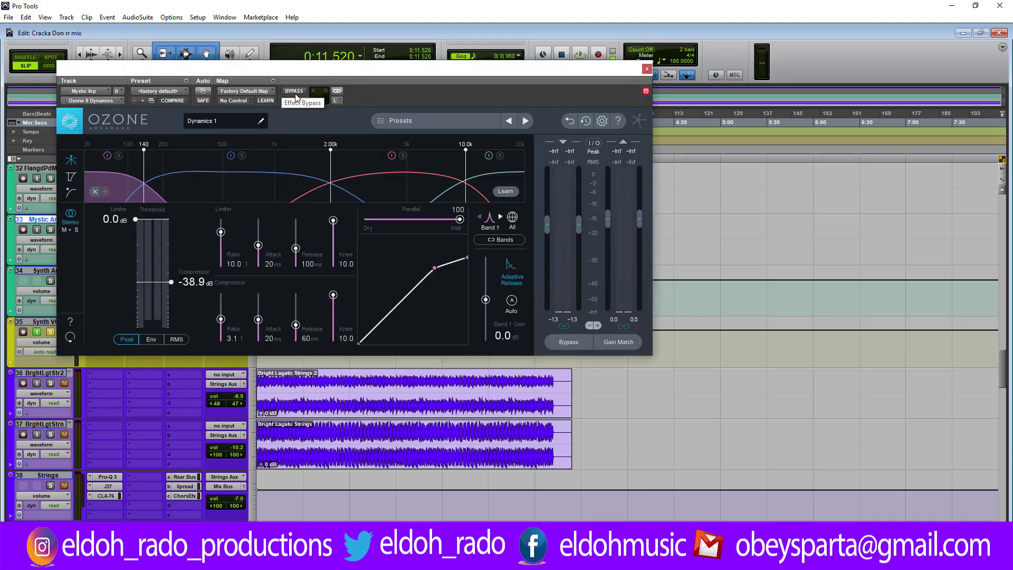
{"action": "left_click", "coordinate": [273, 80]}
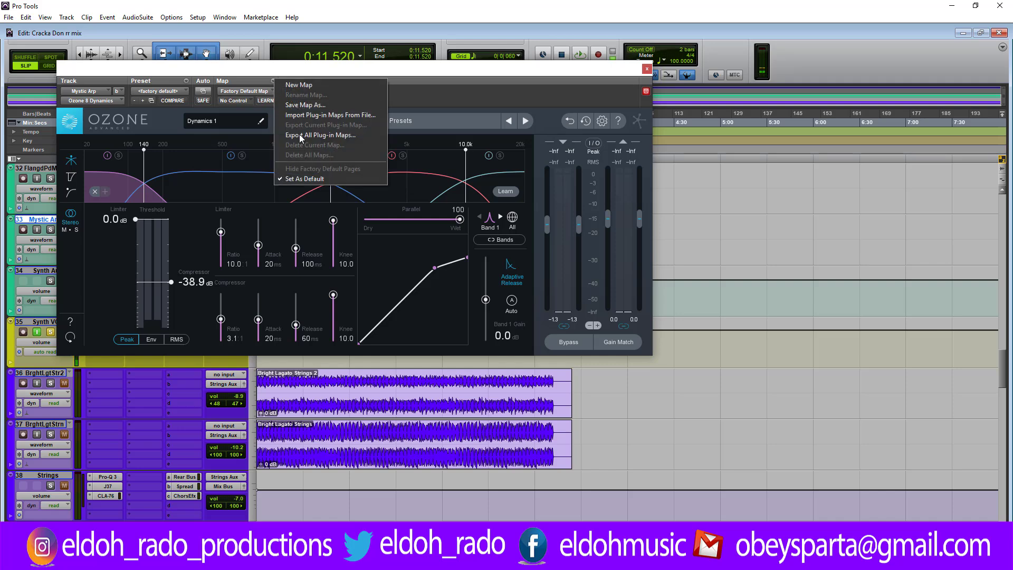
{"action": "left_click", "coordinate": [185, 81]}
{"action": "left_click", "coordinate": [207, 104]}
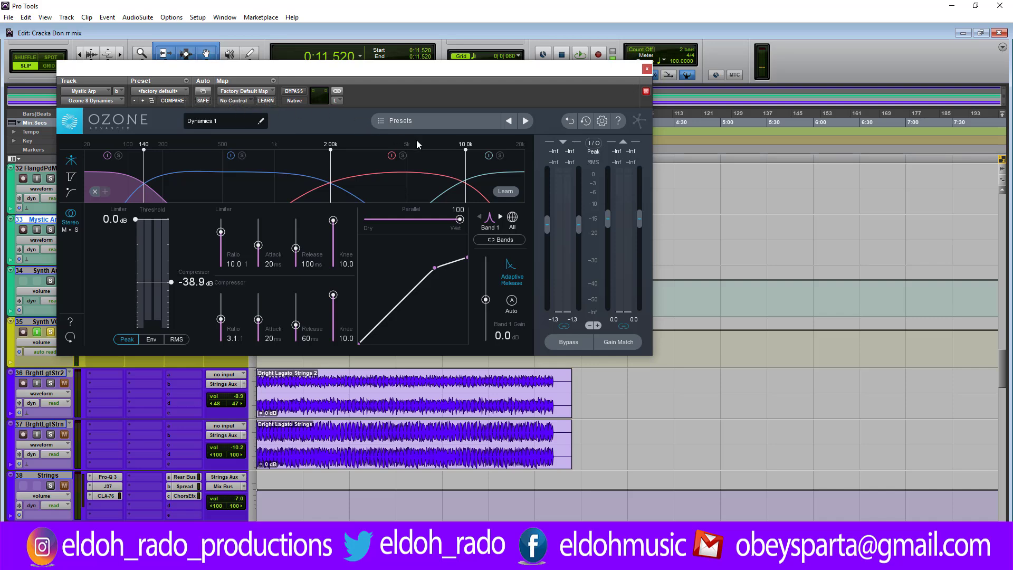
{"action": "left_click", "coordinate": [442, 124]}
{"action": "left_click", "coordinate": [380, 333]}
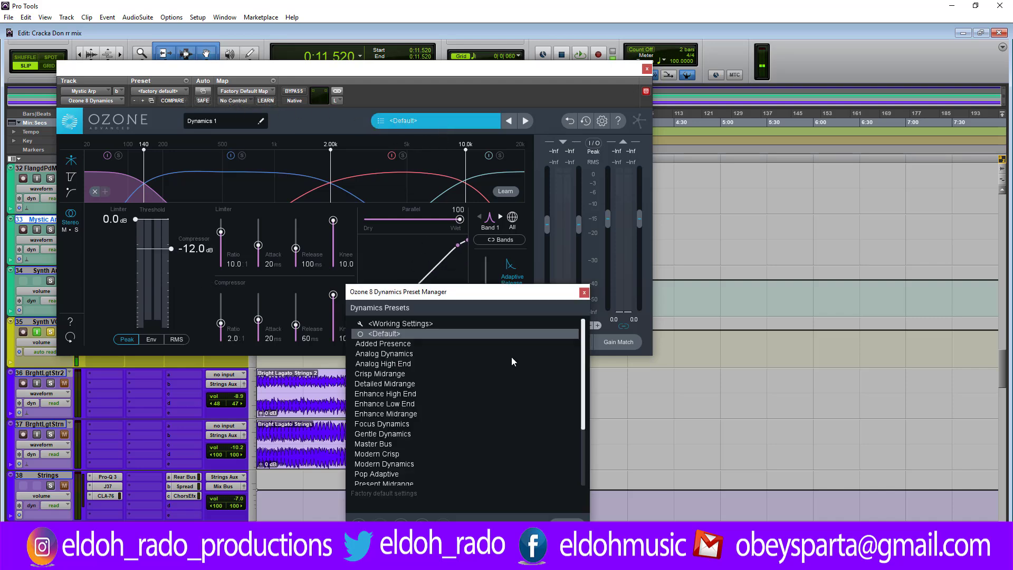
{"action": "left_click", "coordinate": [567, 524]}
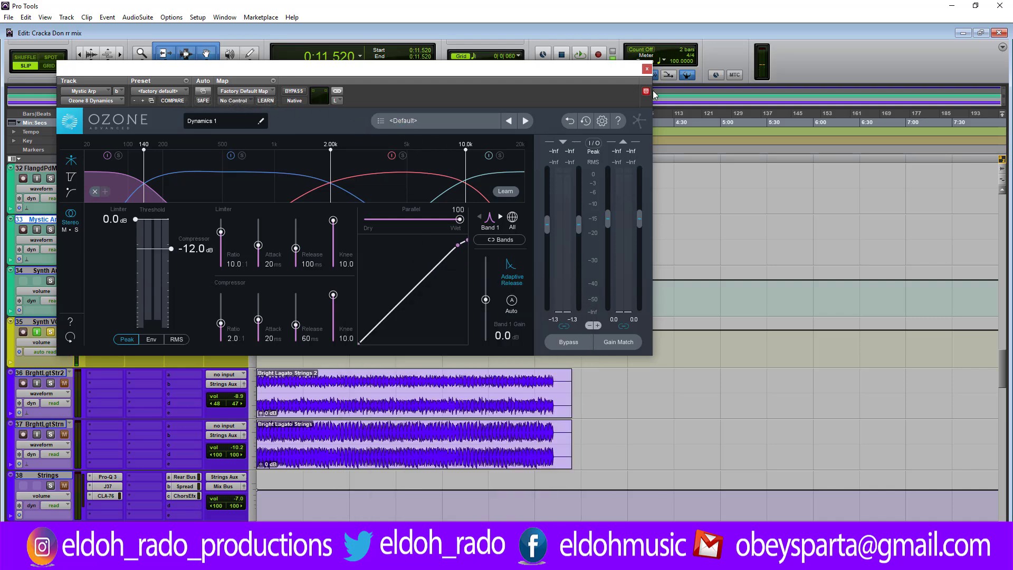
{"action": "left_click", "coordinate": [647, 69]}
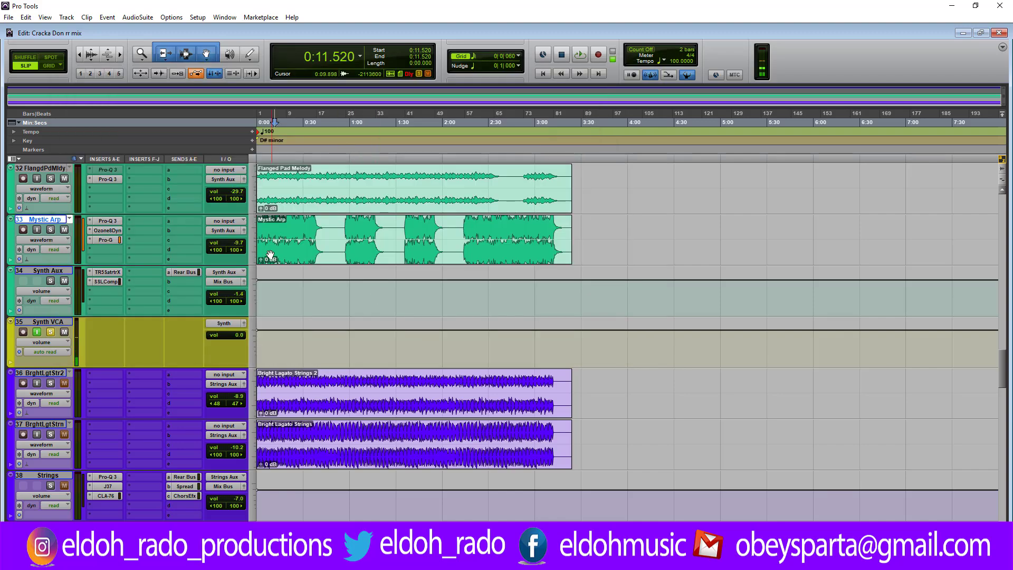
Step: Select about the first 5.9 seconds of the Mystic Arp clip, starting at the session start
{"action": "scroll", "coordinate": [273, 257], "scroll_direction": "up", "scroll_amount": 1}
{"action": "left_click", "coordinate": [283, 282]}
{"action": "key", "text": "Return"}
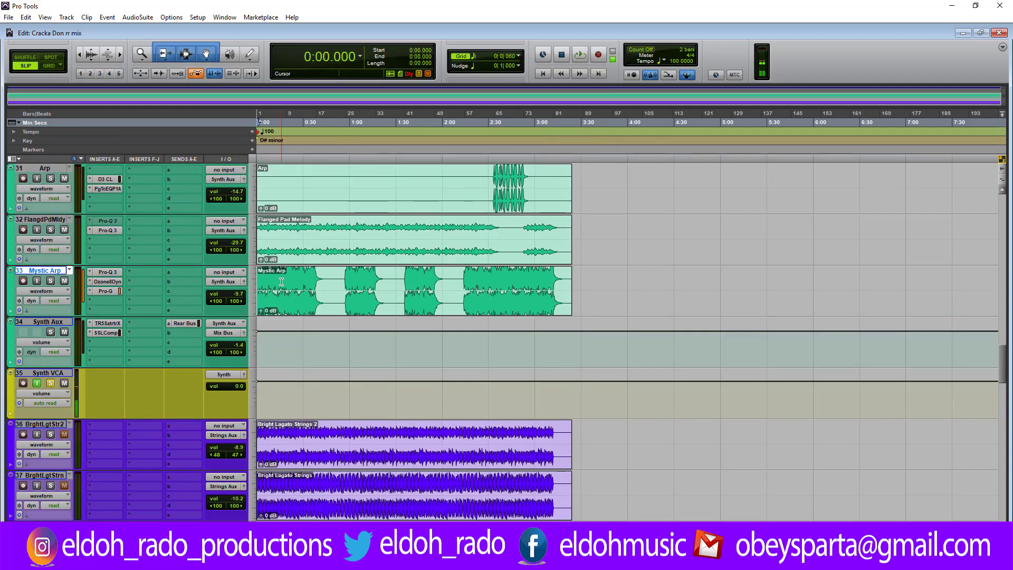
{"action": "key", "text": "t"}
{"action": "key", "text": "t"}
{"action": "key", "text": "t"}
{"action": "key", "text": "t"}
{"action": "key", "text": "t"}
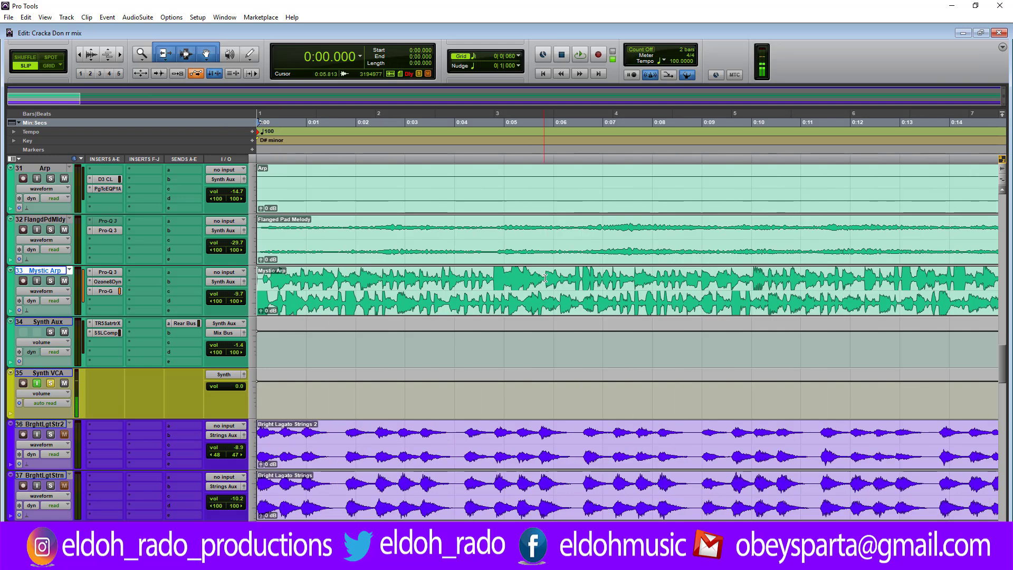
{"action": "left_click_drag", "start_coordinate": [547, 275], "coordinate": [258, 271]}
Step: Set the Mystic Arp track height to large and examine the left and right waveforms of the selected passage
{"action": "left_click", "coordinate": [12, 278]}
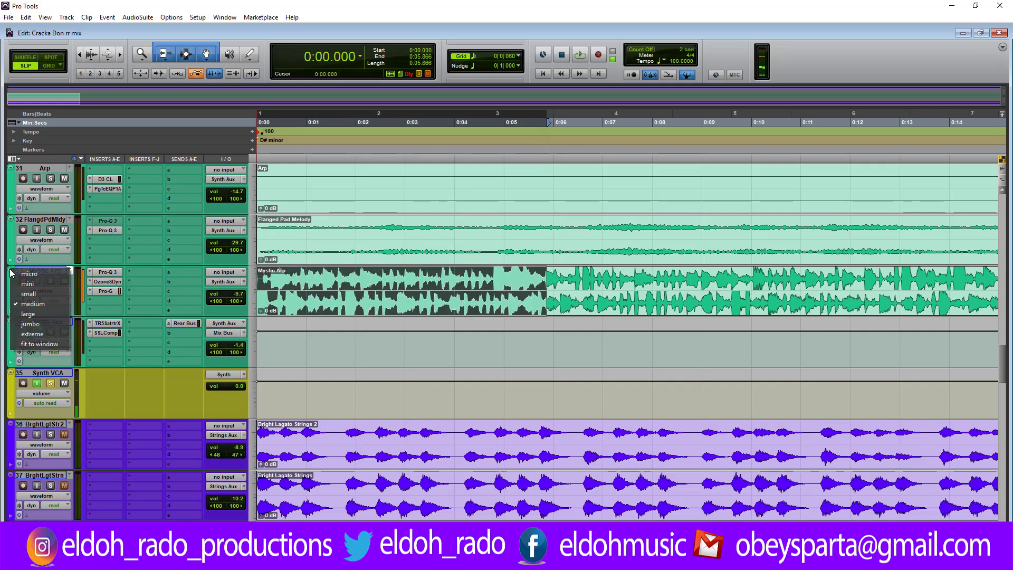
{"action": "left_click", "coordinate": [33, 315]}
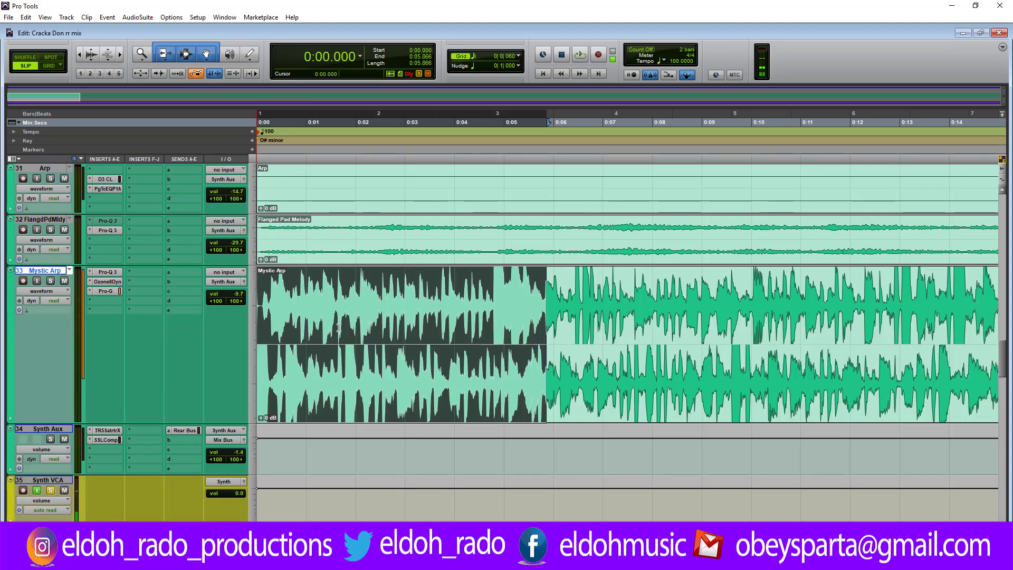
{"action": "key", "text": "ctrl+]"}
{"action": "key", "text": "ctrl+]"}
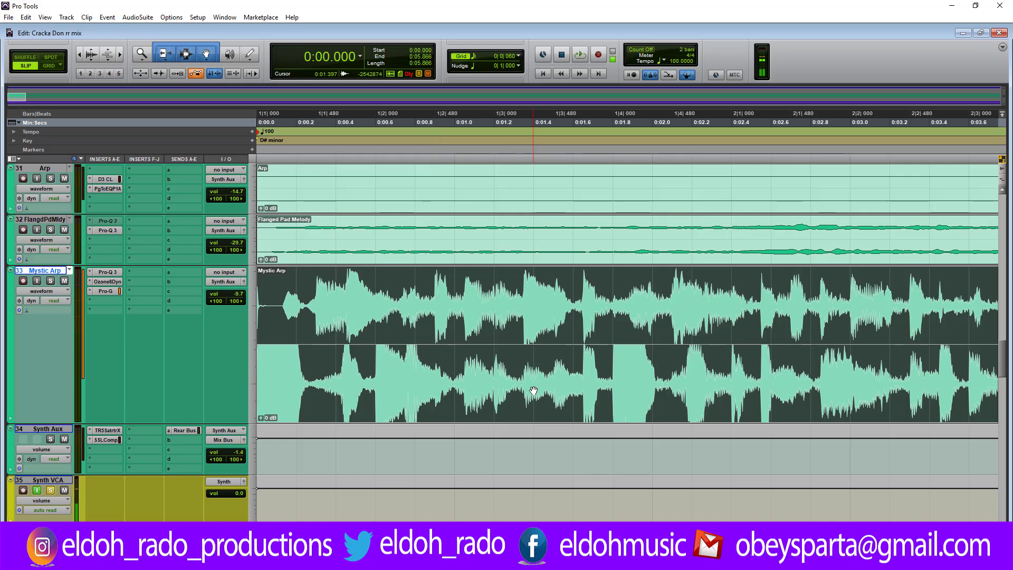
{"action": "key", "text": "ctrl+["}
{"action": "key", "text": "ctrl+["}
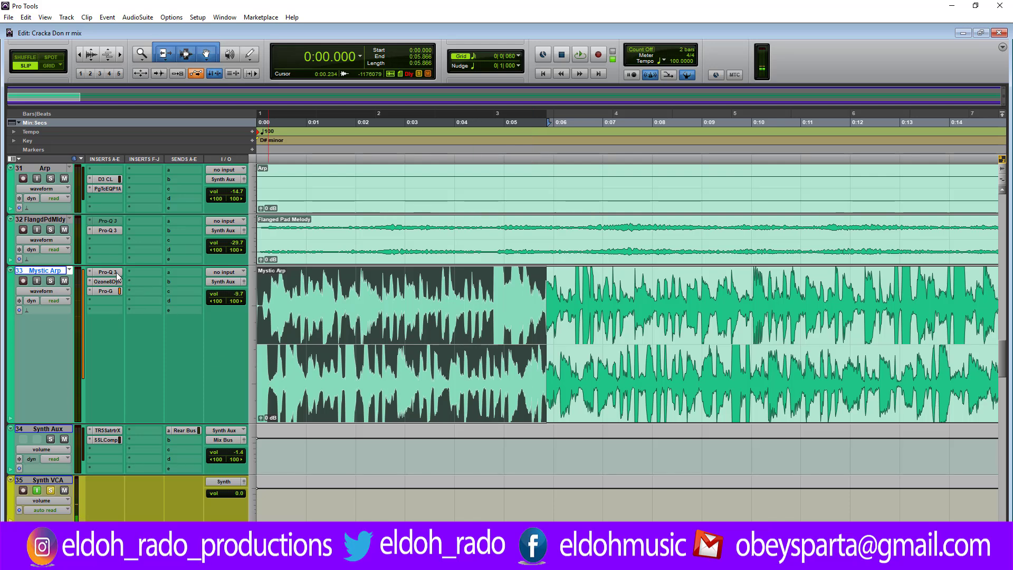
Step: Play the selected passage with all Mystic Arp and Synth Aux inserts bypassed, muting the Flanged Pad Melody track
{"action": "key", "text": "shift+a"}
{"action": "left_click", "coordinate": [113, 432], "text": "ctrl+shift"}
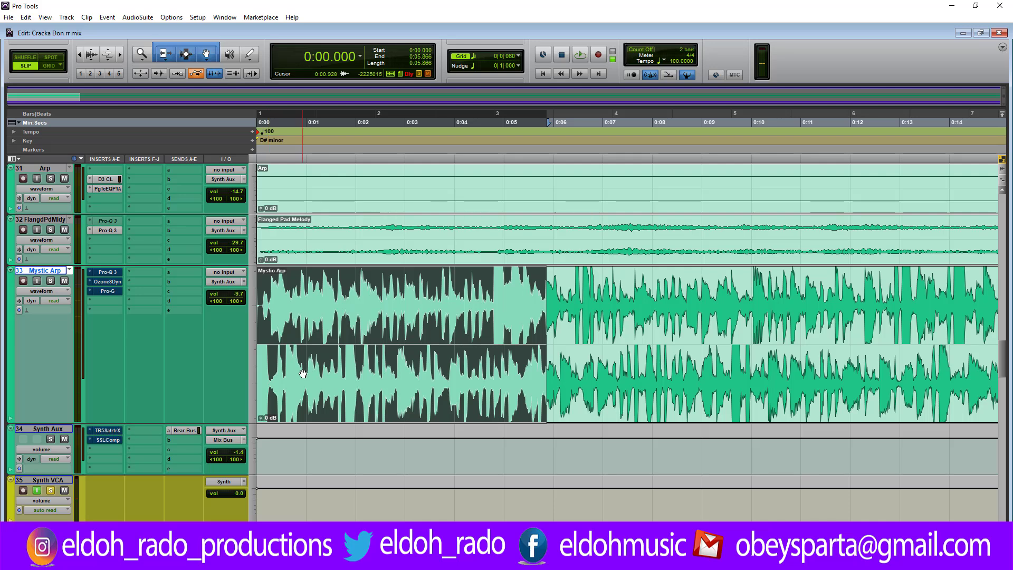
{"action": "key", "text": "space"}
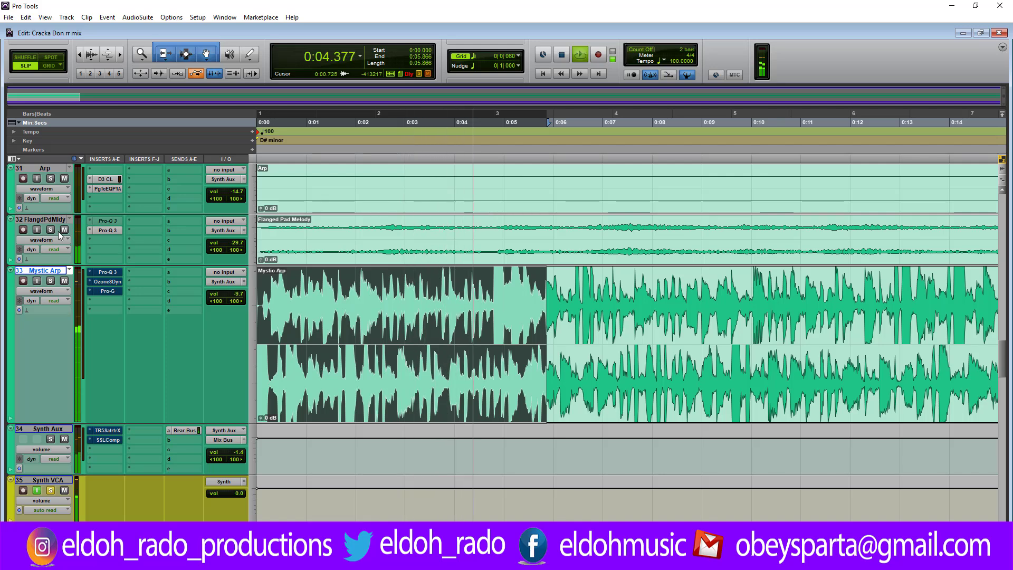
{"action": "key", "text": "space"}
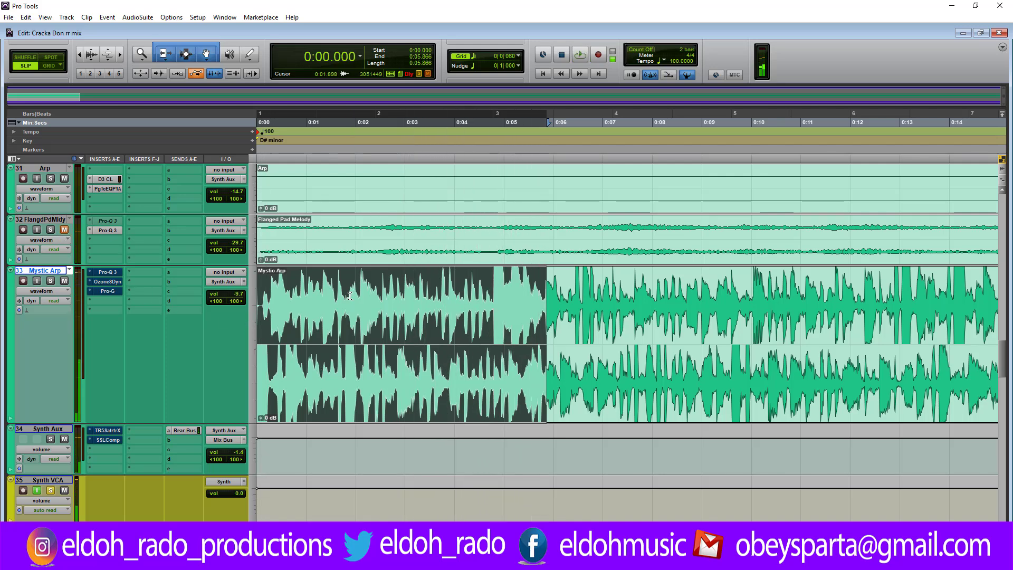
Step: Re-enable Pro-Q 3 and Pro-G on Mystic Arp and play the selection with Ozone 8 Dynamics still bypassed
{"action": "left_click", "coordinate": [109, 272], "text": "ctrl"}
{"action": "left_click", "coordinate": [109, 290], "text": "ctrl"}
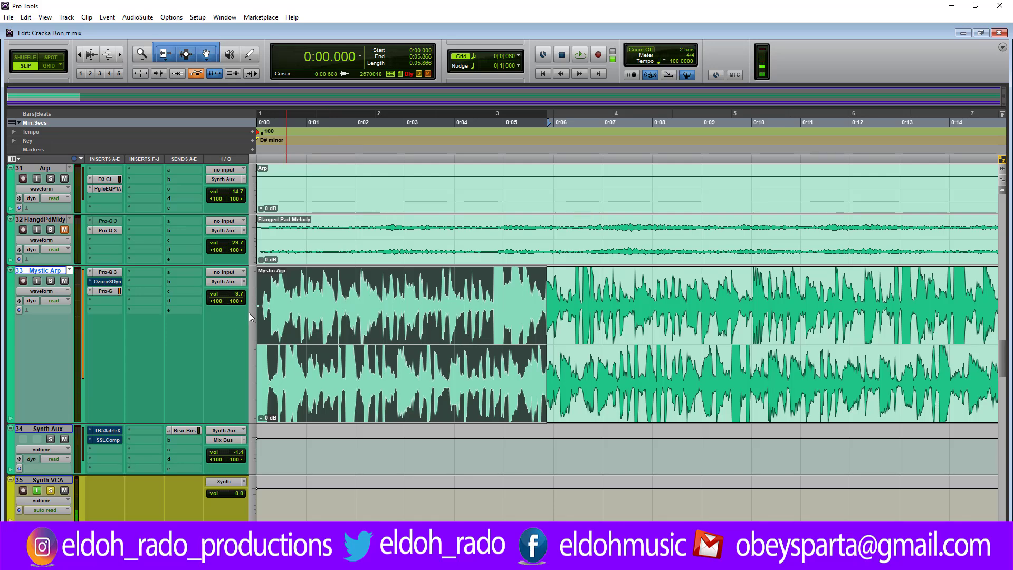
{"action": "key", "text": "space"}
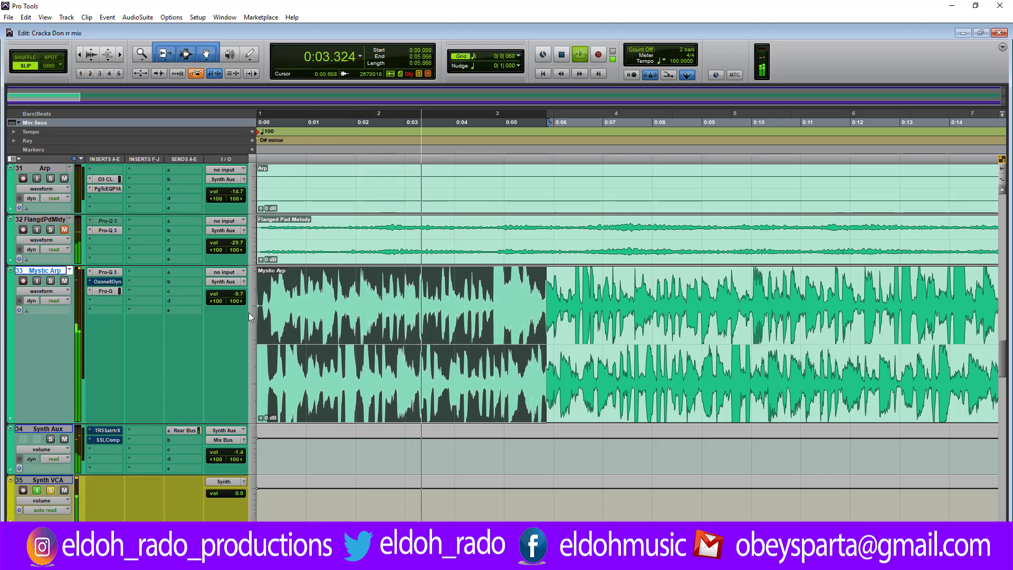
{"action": "key", "text": "space"}
Step: Review the Pro-Q 3 curve on Mystic Arp, then highlight about 8 seconds of the decay after the clip's first section
{"action": "key", "text": "r"}
{"action": "key", "text": "r"}
{"action": "key", "text": "r"}
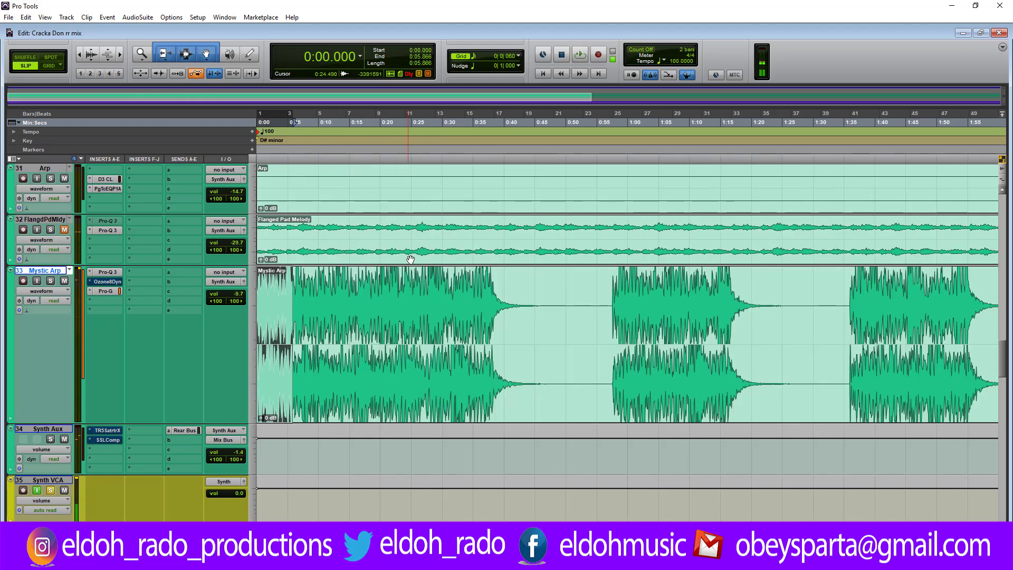
{"action": "left_click", "coordinate": [107, 272]}
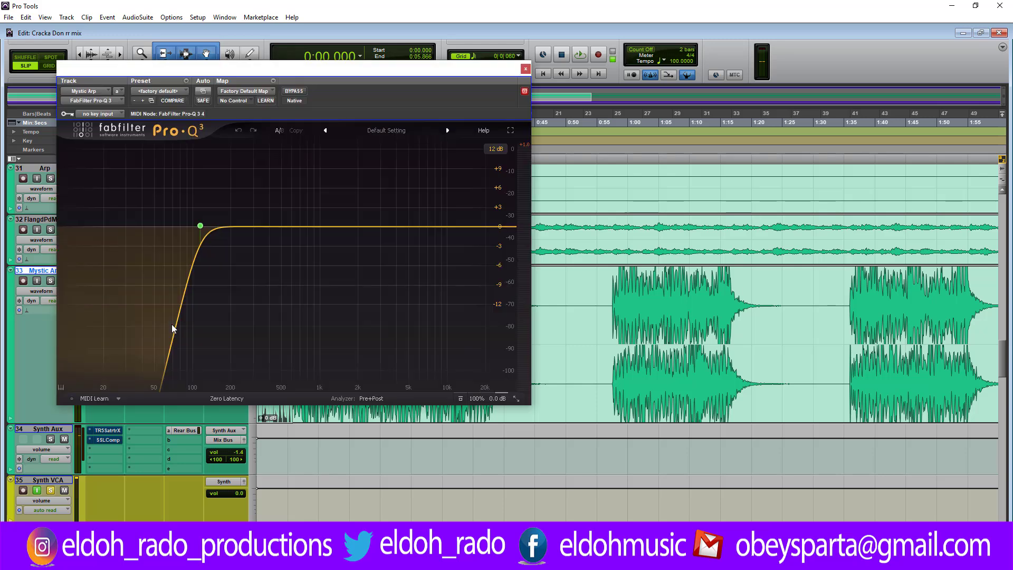
{"action": "left_click", "coordinate": [526, 69]}
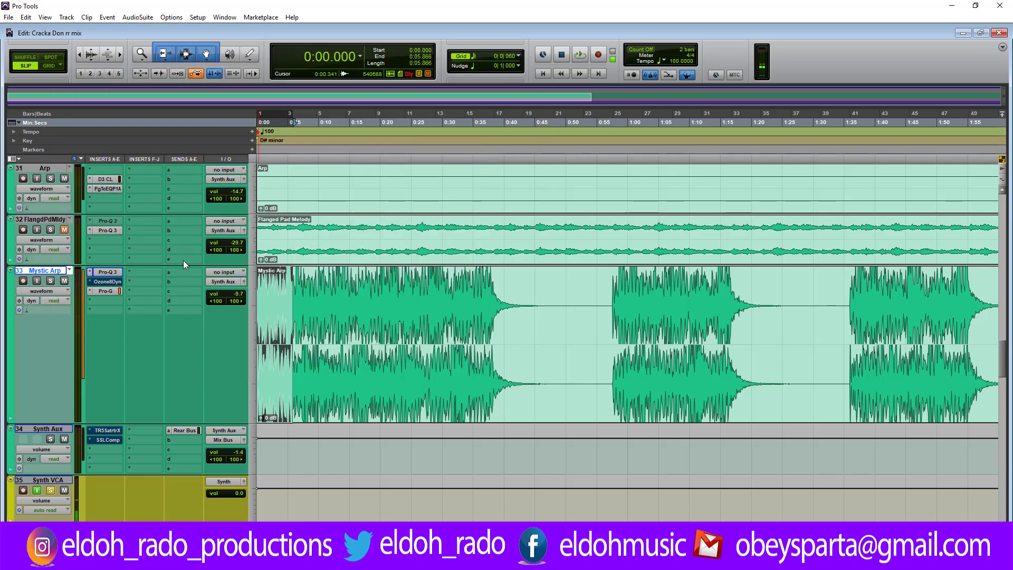
{"action": "left_click_drag", "start_coordinate": [496, 302], "coordinate": [545, 302]}
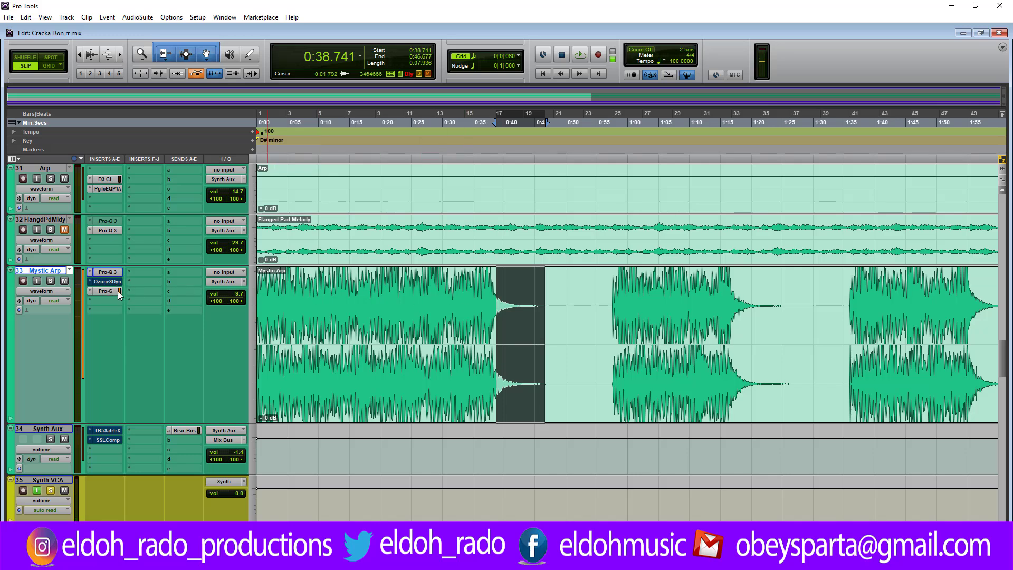
Step: Return the edit cursor to the session start and magnify the opening of the Mystic Arp clip
{"action": "left_click", "coordinate": [298, 298]}
{"action": "key", "text": "Return"}
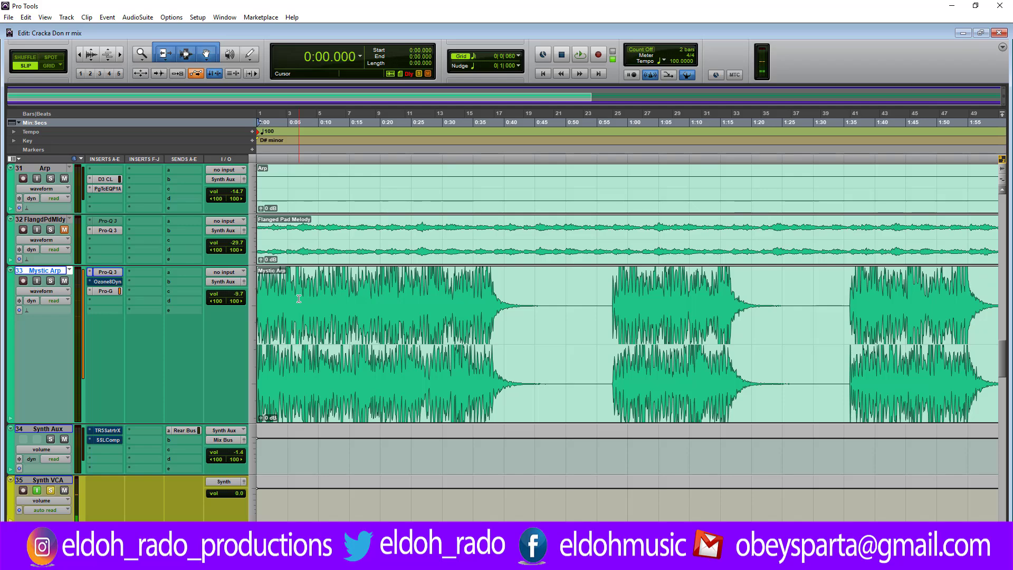
{"action": "key", "text": "ctrl+]"}
{"action": "key", "text": "ctrl+]"}
{"action": "key", "text": "ctrl+]"}
{"action": "key", "text": "ctrl+]"}
{"action": "key", "text": "ctrl+]"}
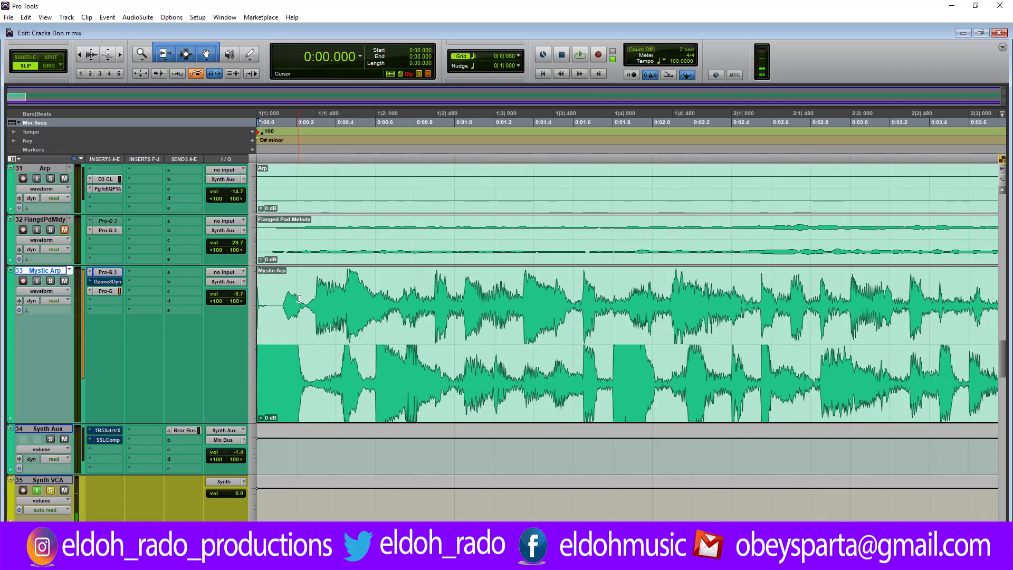
Step: Open Ozone 8 Dynamics on the Mystic Arp track, re-enable it and move its window clear of the track's inserts
{"action": "left_click", "coordinate": [107, 282]}
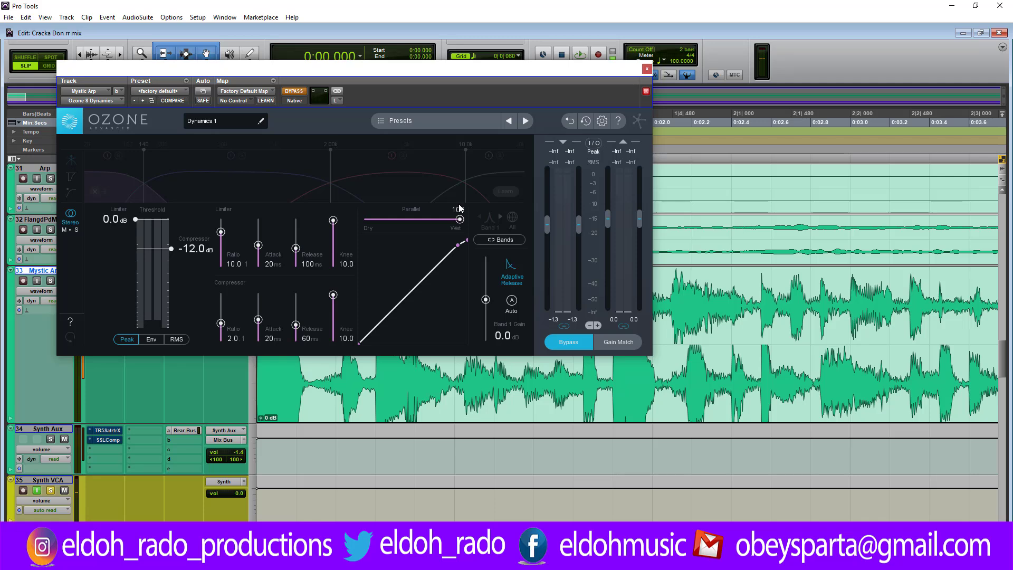
{"action": "left_click_drag", "start_coordinate": [455, 69], "coordinate": [586, 82]}
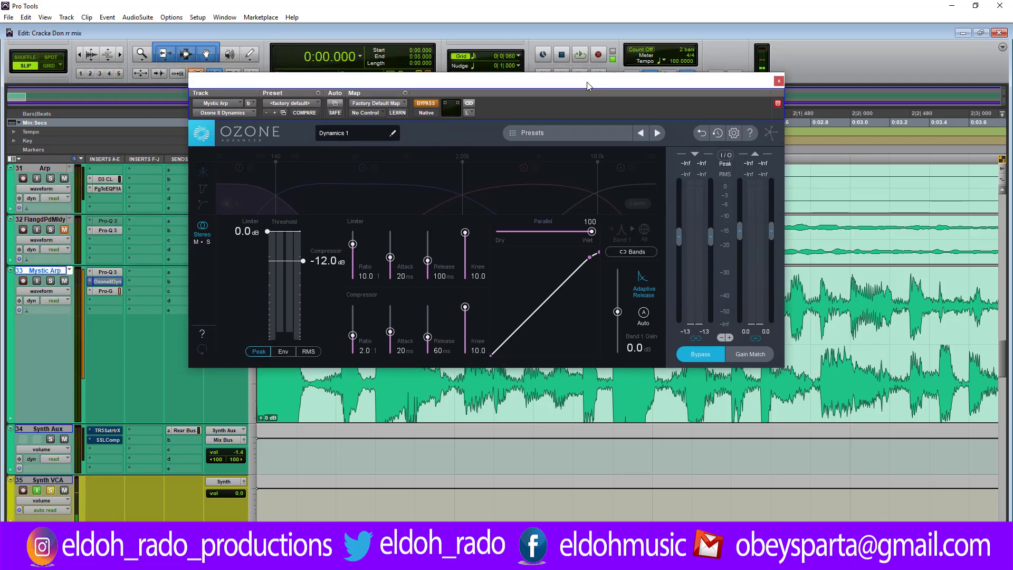
{"action": "left_click", "coordinate": [120, 284], "text": "ctrl"}
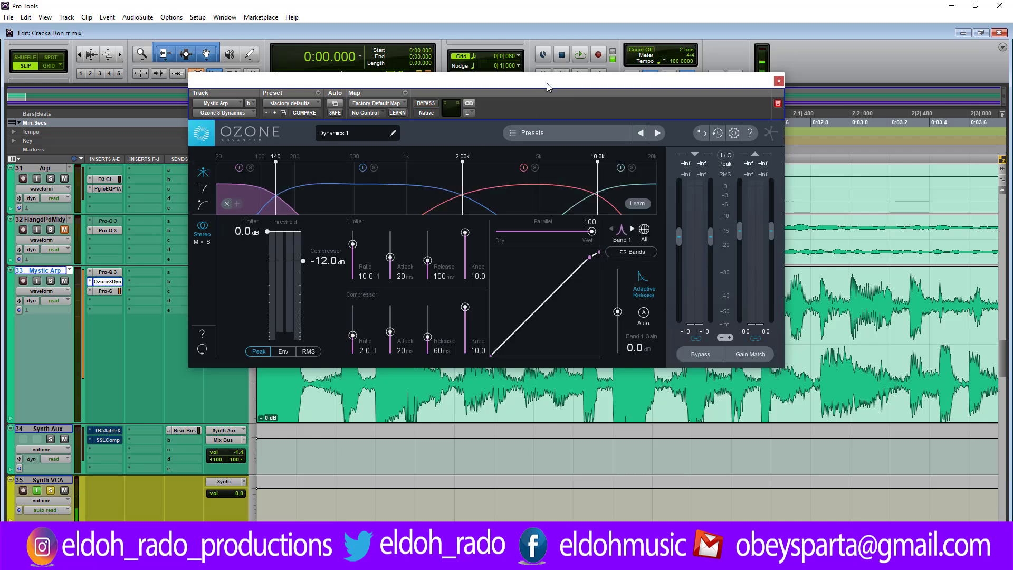
{"action": "left_click_drag", "start_coordinate": [546, 83], "coordinate": [558, 53]}
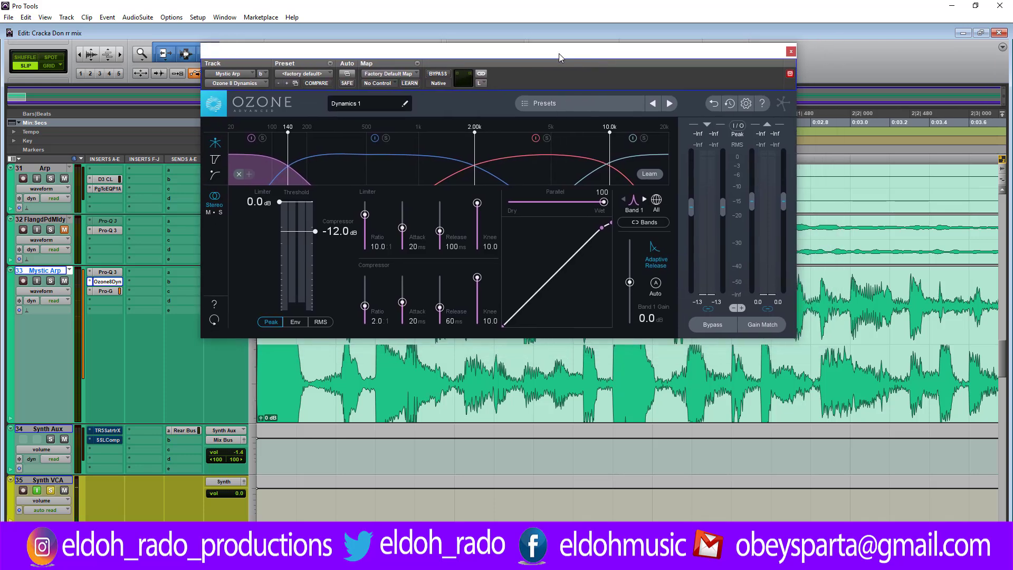
Step: Relink the plug-in's channels, retaining the left channel's settings, and load the <Default> Dynamics preset
{"action": "left_click", "coordinate": [481, 73]}
{"action": "left_click", "coordinate": [582, 278]}
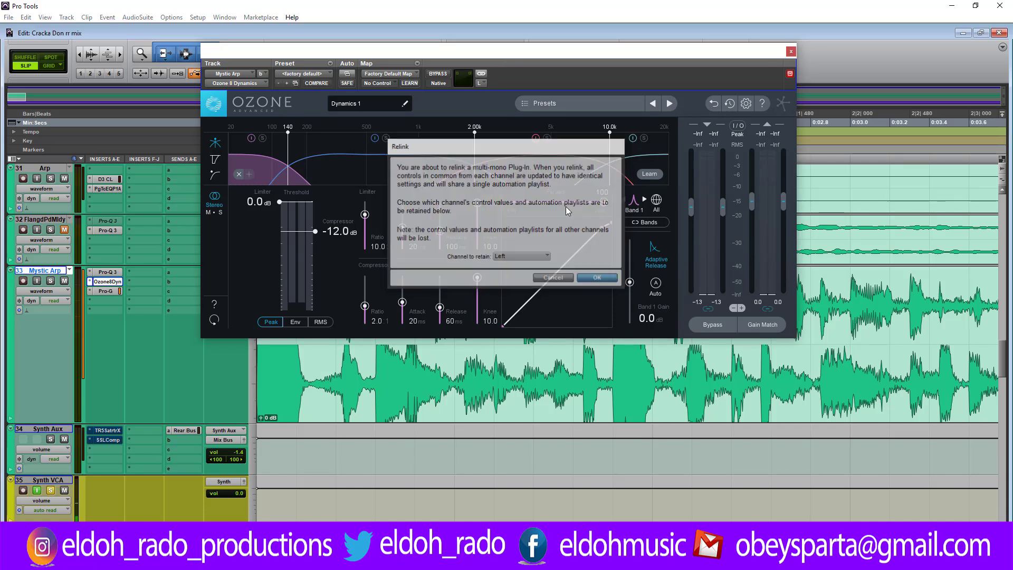
{"action": "left_click", "coordinate": [606, 118]}
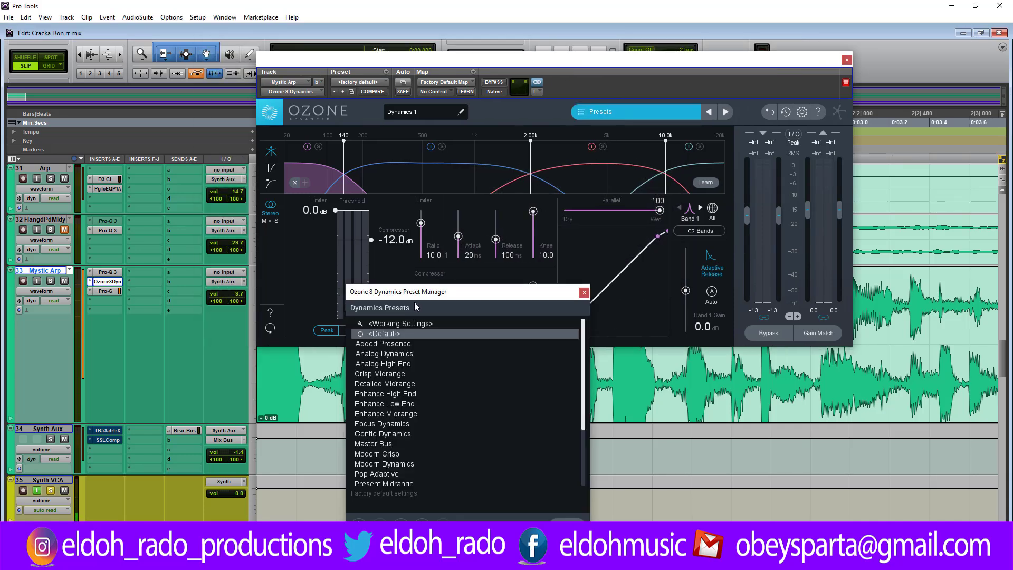
{"action": "left_click", "coordinate": [381, 335]}
{"action": "left_click", "coordinate": [620, 112]}
{"action": "left_click_drag", "start_coordinate": [599, 55], "coordinate": [540, 17]}
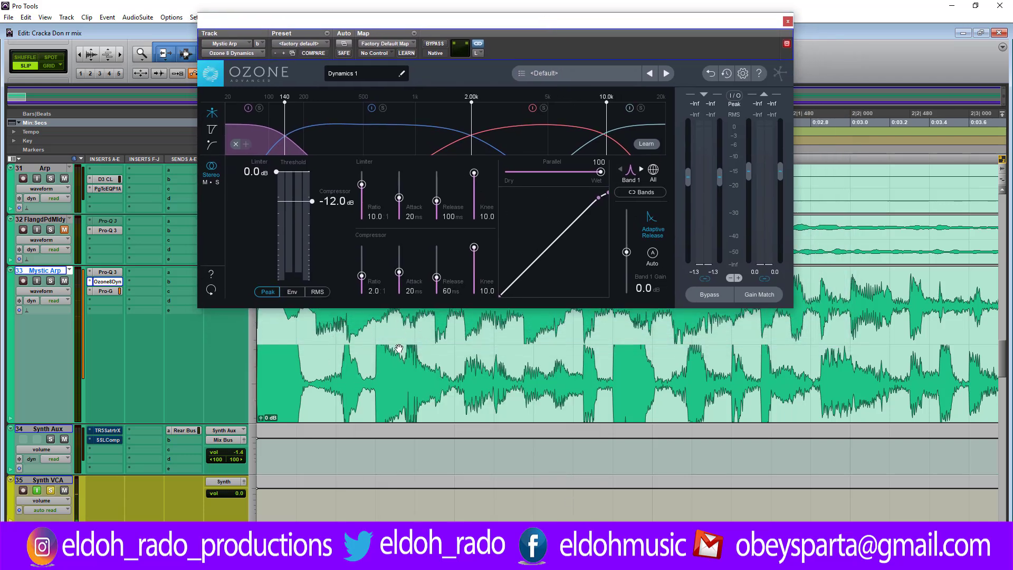
Step: Set the Mystic Arp track height to medium and place the Ozone 8 Dynamics window below the track's waveform
{"action": "scroll", "coordinate": [413, 338], "scroll_direction": "down", "scroll_amount": 2}
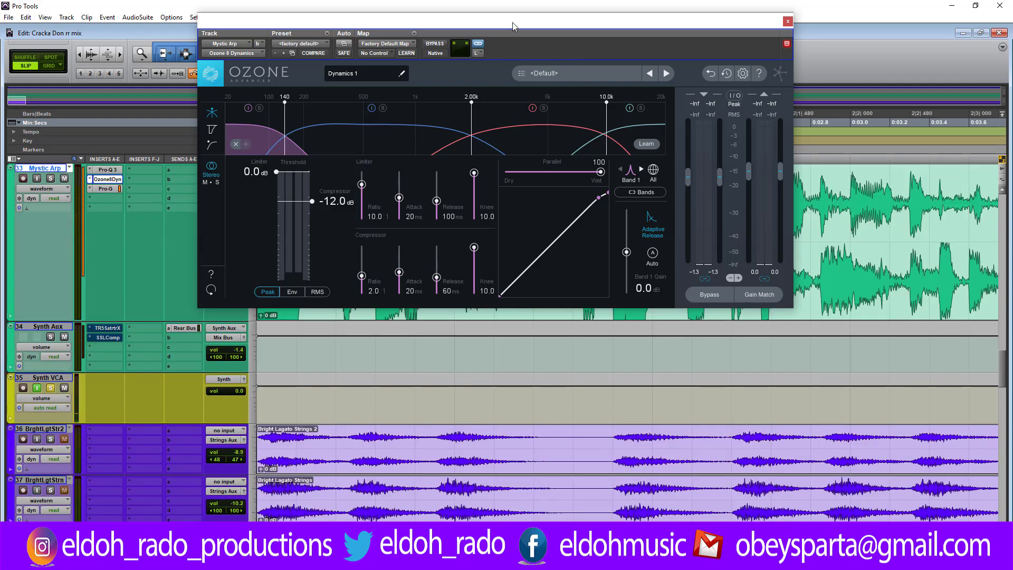
{"action": "left_click_drag", "start_coordinate": [513, 25], "coordinate": [660, 159]}
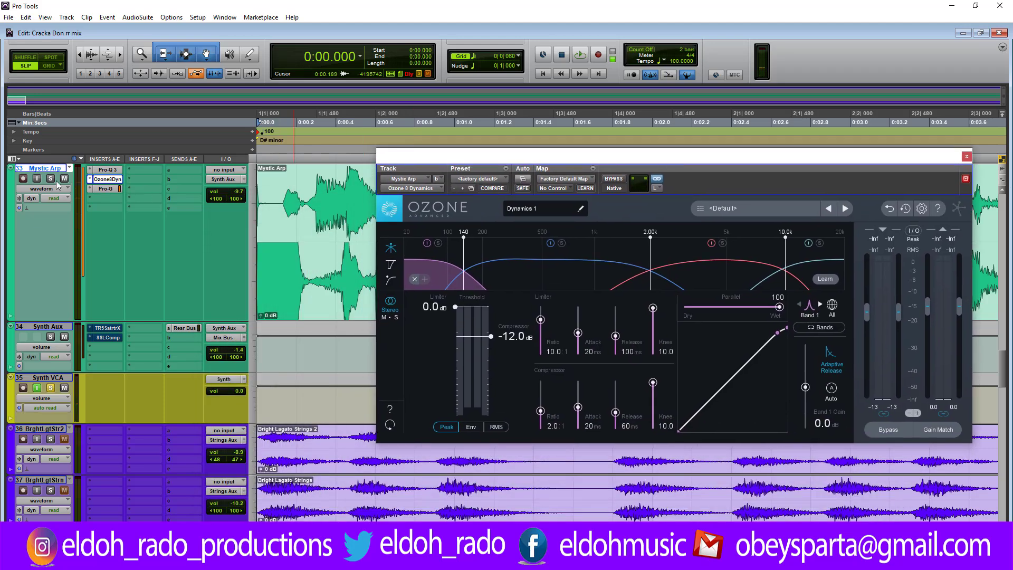
{"action": "left_click", "coordinate": [13, 180]}
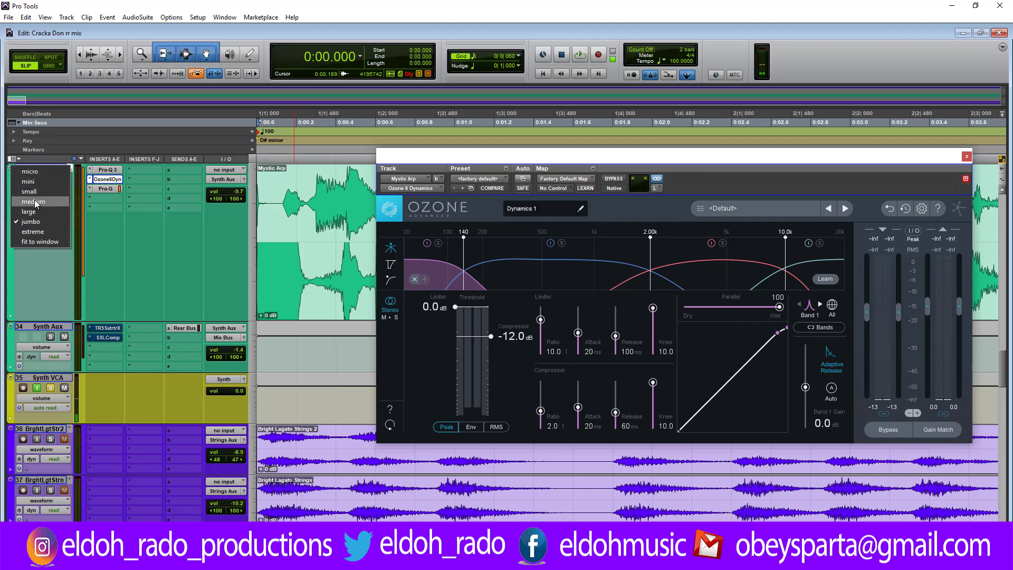
{"action": "left_click", "coordinate": [35, 202]}
{"action": "left_click_drag", "start_coordinate": [527, 156], "coordinate": [404, 229]}
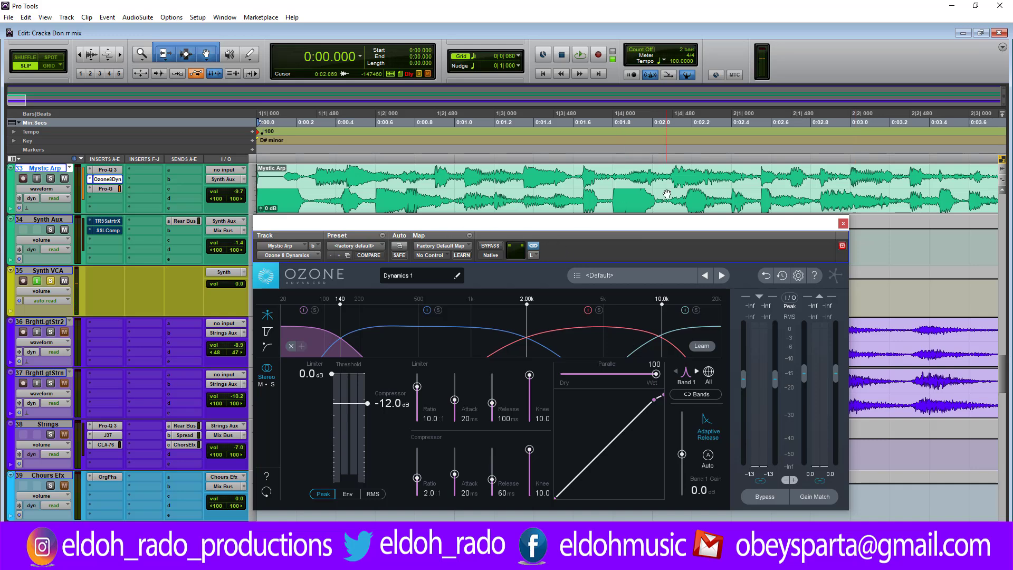
Step: Select the first 2.080 seconds of the Mystic Arp clip, untarget the Ozone window and audition the selection
{"action": "left_click_drag", "start_coordinate": [668, 180], "coordinate": [243, 240]}
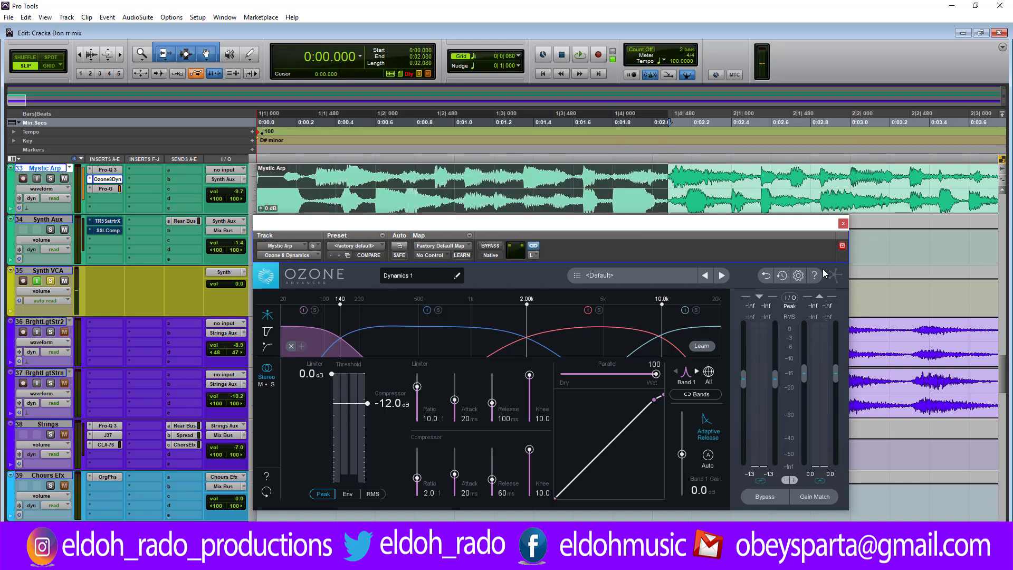
{"action": "left_click", "coordinate": [842, 246]}
{"action": "key", "text": "space"}
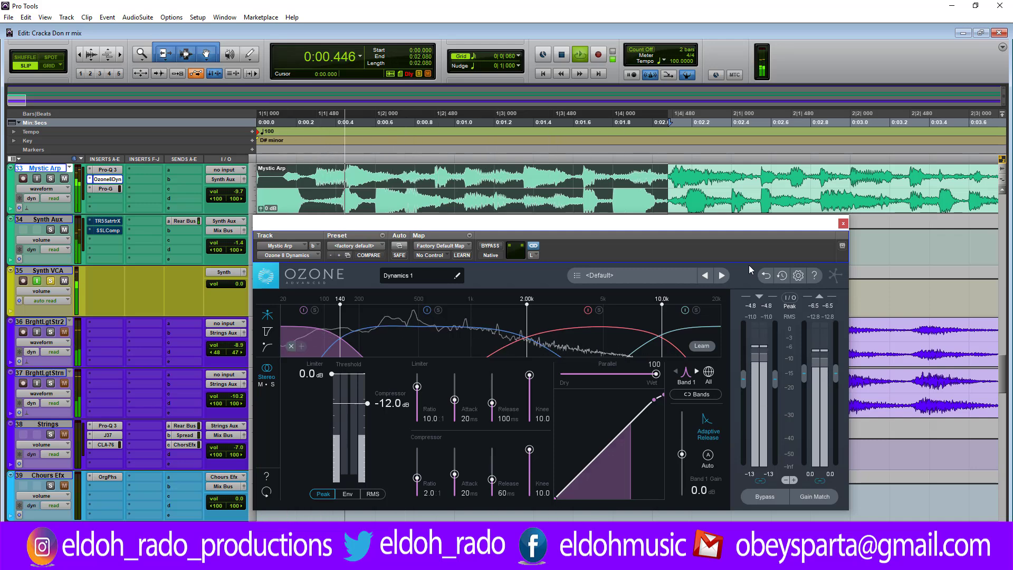
{"action": "key", "text": "space"}
Step: Extend the selection to the first 3.461 seconds of the Mystic Arp clip and audition it
{"action": "left_click_drag", "start_coordinate": [941, 182], "coordinate": [248, 243]}
{"action": "key", "text": "space"}
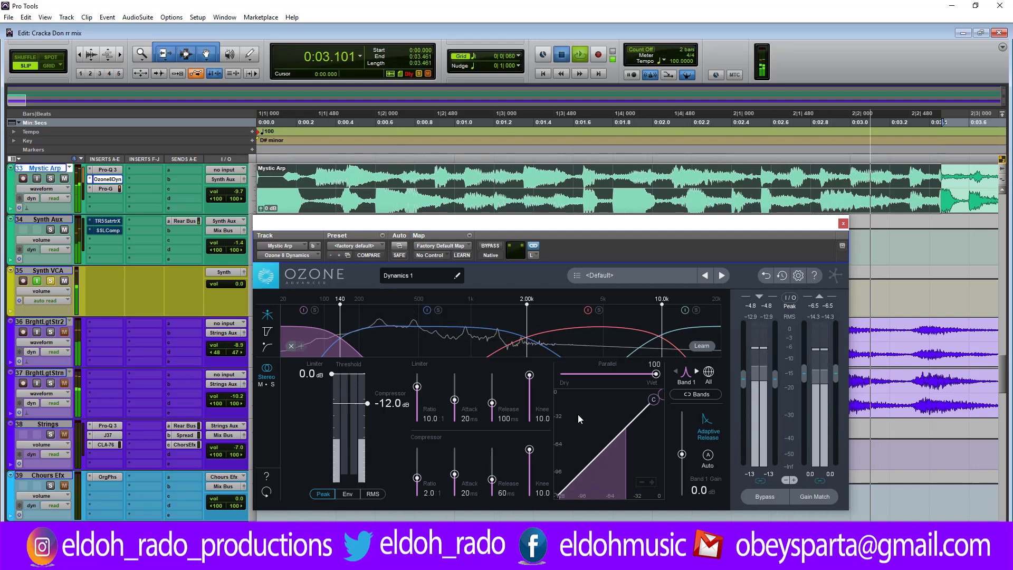
{"action": "key", "text": "space"}
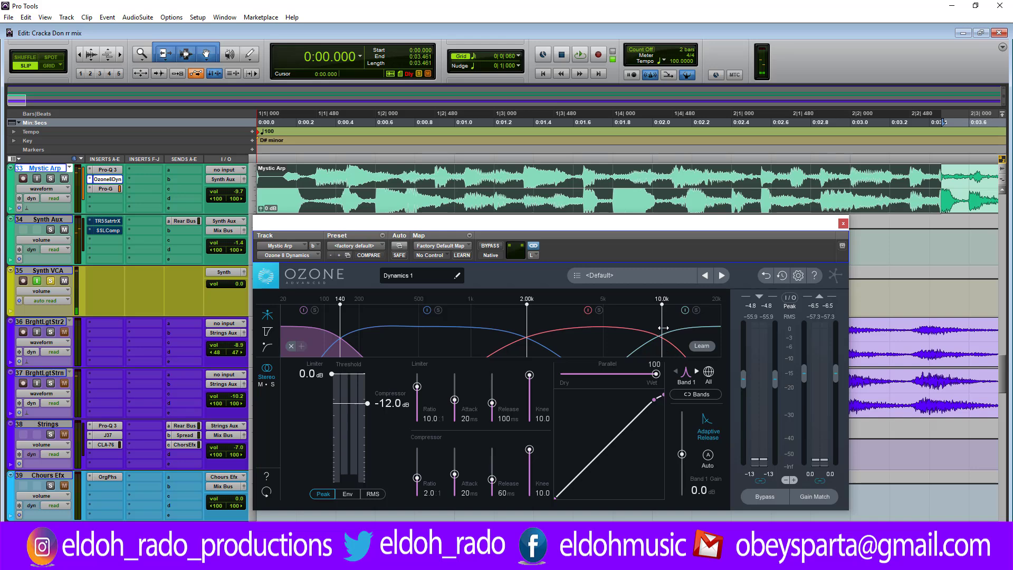
Step: Remove Band 4, the highest frequency band, from the left channel's Dynamics settings
{"action": "left_click", "coordinate": [671, 353]}
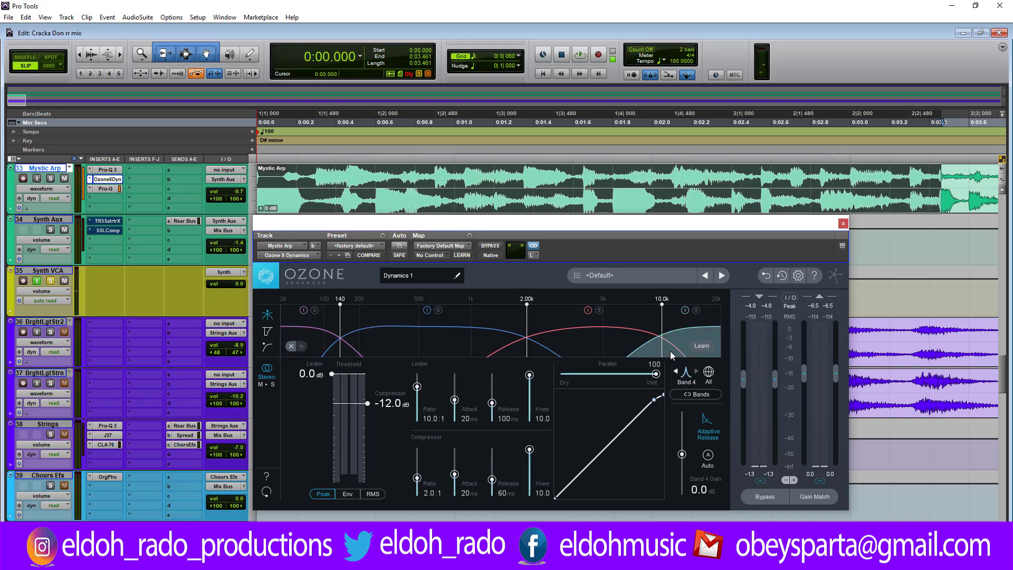
{"action": "key", "text": "Delete"}
{"action": "key", "text": "ctrl+z"}
{"action": "right_click", "coordinate": [669, 342]}
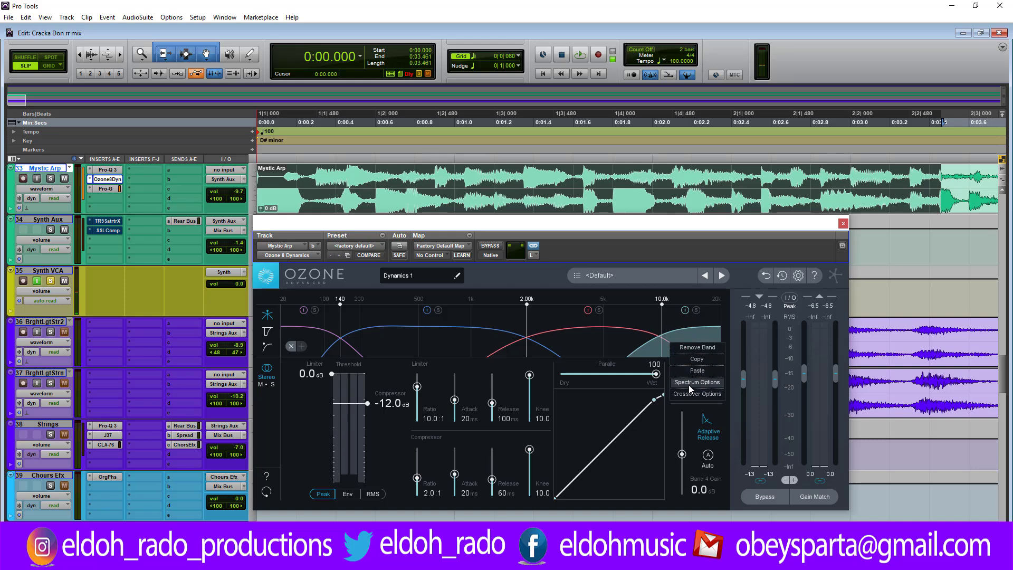
{"action": "left_click", "coordinate": [694, 349]}
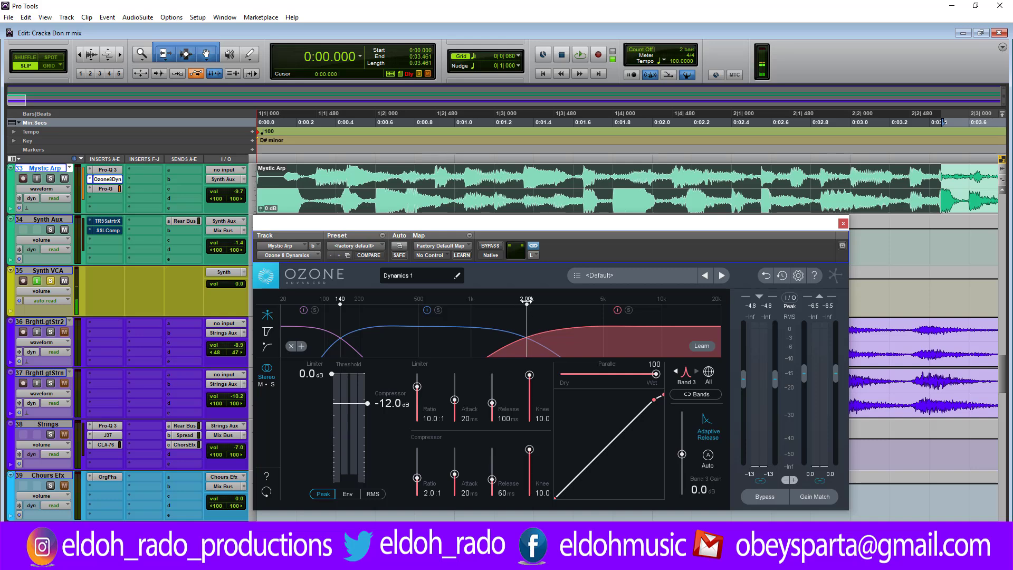
Step: Audition the selection and remove Band 3 from the left channel, keeping only two bands
{"action": "key", "text": "space"}
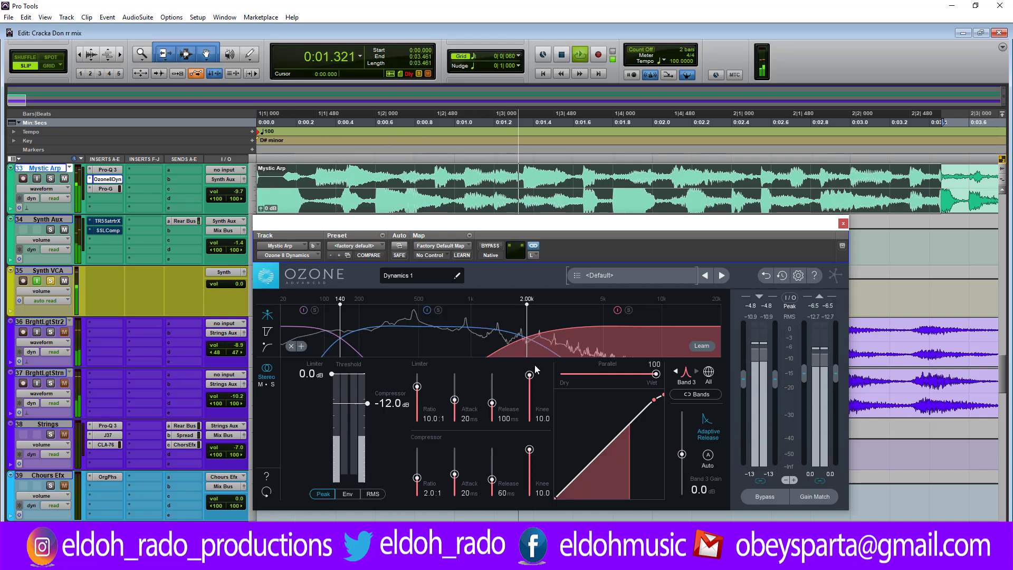
{"action": "key", "text": "space"}
{"action": "right_click", "coordinate": [600, 343]}
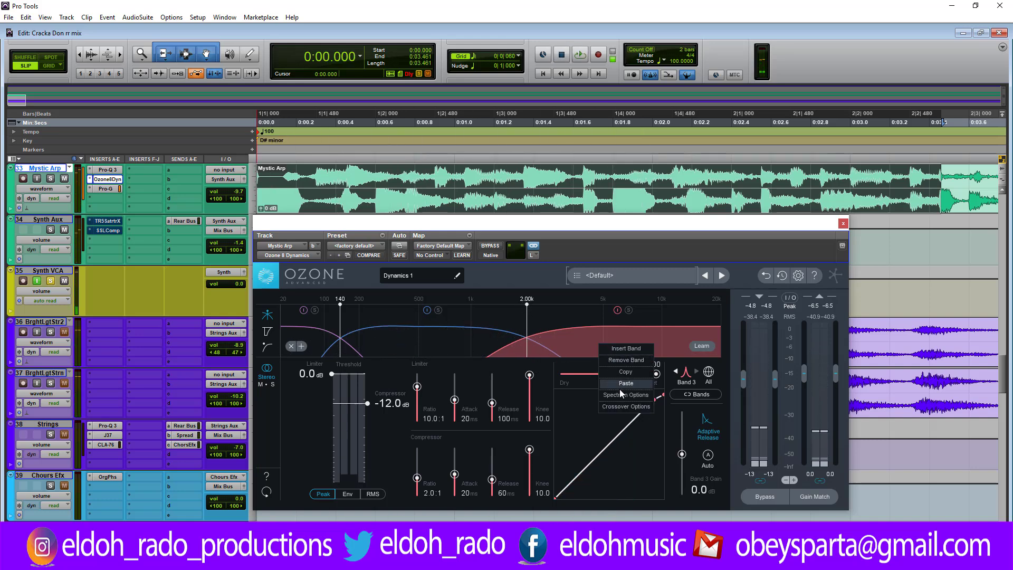
{"action": "left_click", "coordinate": [626, 361]}
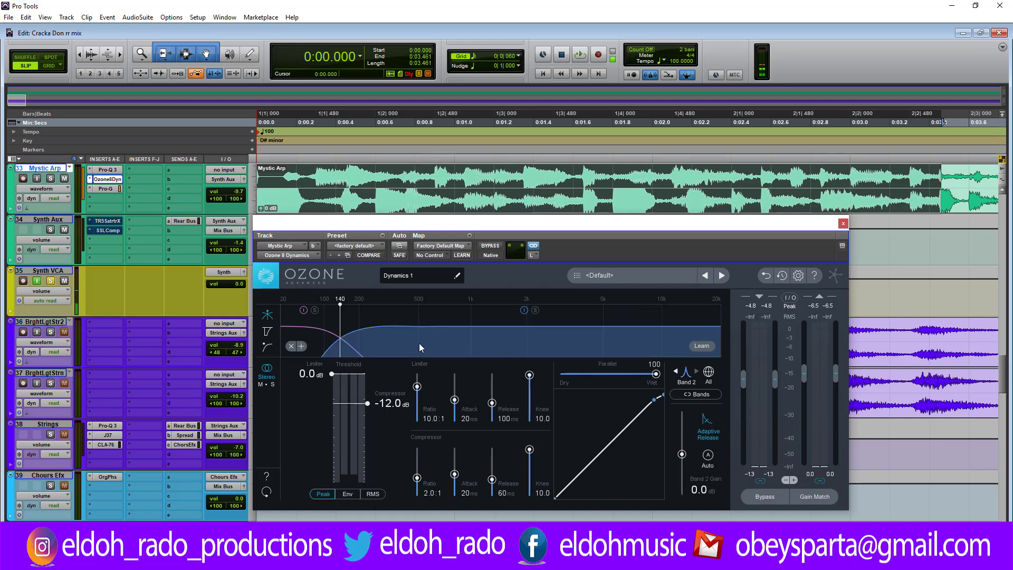
Step: Set the crossover between the left channel's two bands to 196 Hz during playback
{"action": "key", "text": "space"}
{"action": "mouse_move", "coordinate": [347, 312]}
{"action": "left_mouse_down"}
{"action": "mouse_move", "coordinate": [379, 303]}
{"action": "mouse_move", "coordinate": [358, 302]}
{"action": "left_mouse_up"}
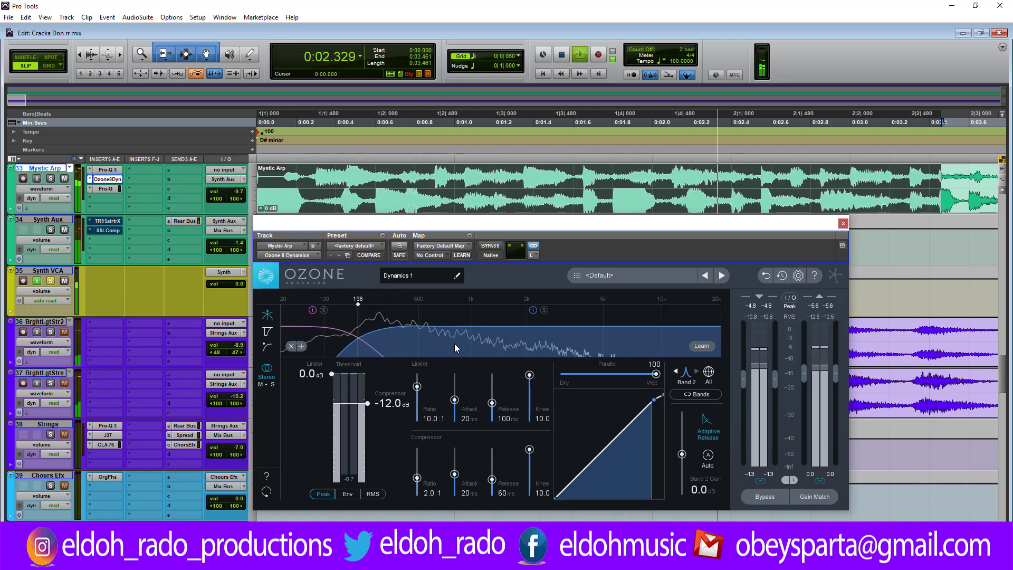
{"action": "key", "text": "space"}
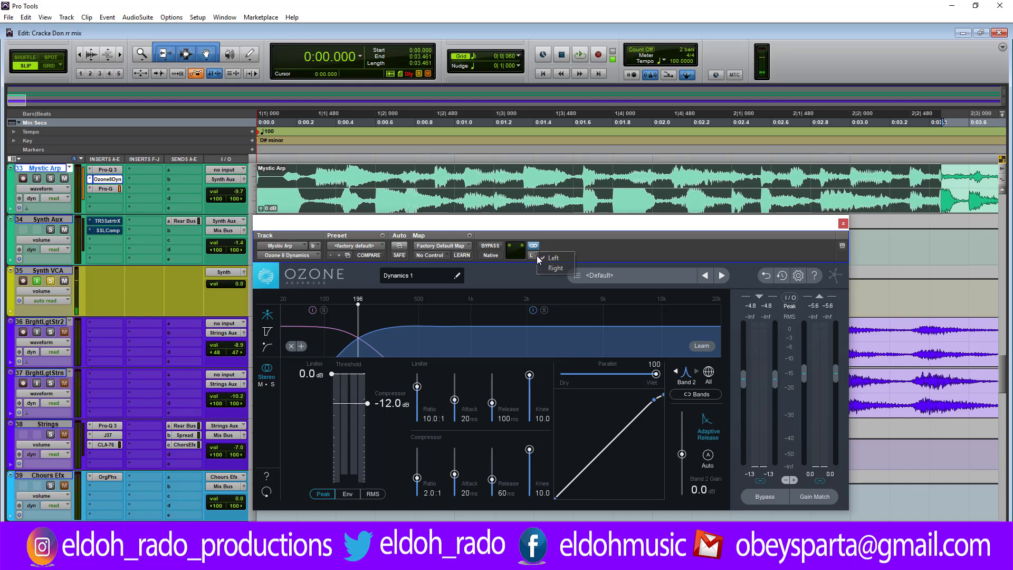
Step: Switch Ozone to the right channel, remove its two highest bands and set the remaining crossover to 194 Hz
{"action": "left_click", "coordinate": [546, 268]}
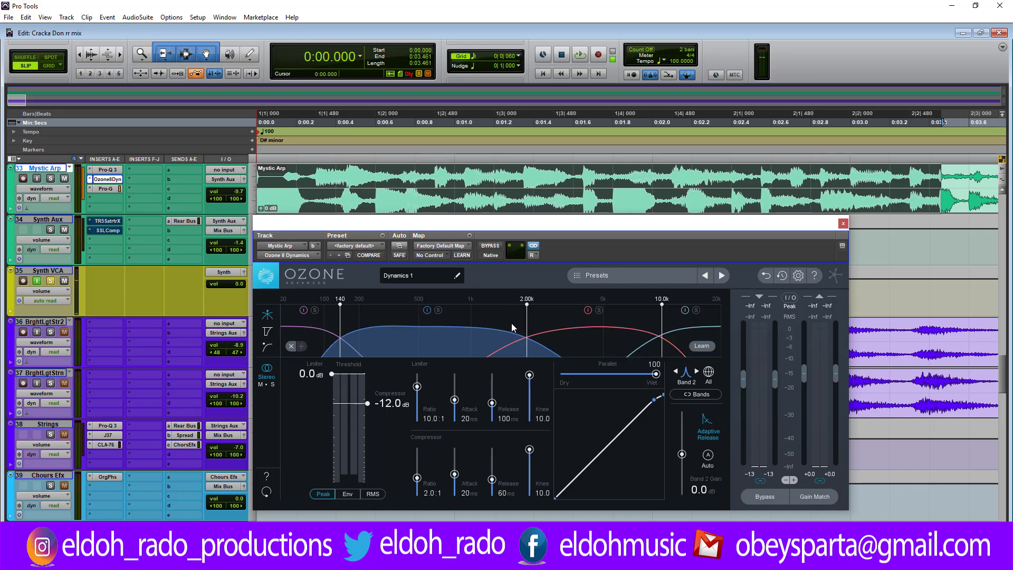
{"action": "left_click", "coordinate": [606, 346]}
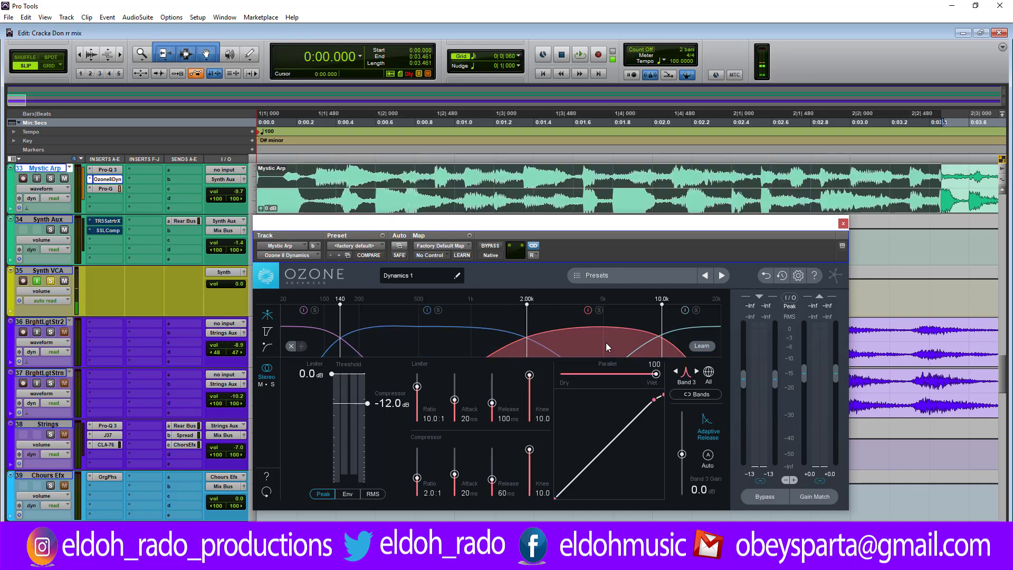
{"action": "right_click", "coordinate": [605, 343]}
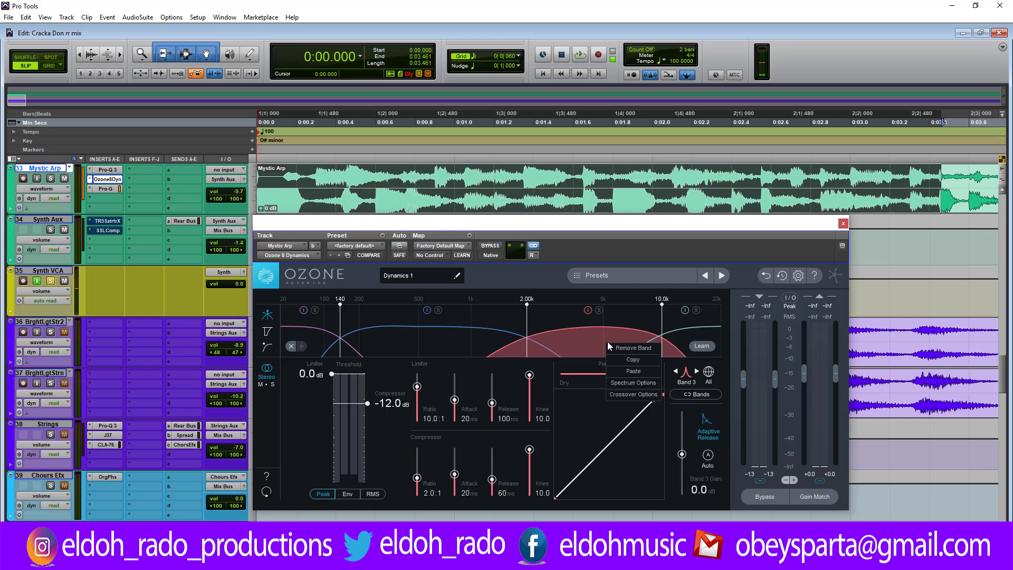
{"action": "left_click", "coordinate": [640, 347]}
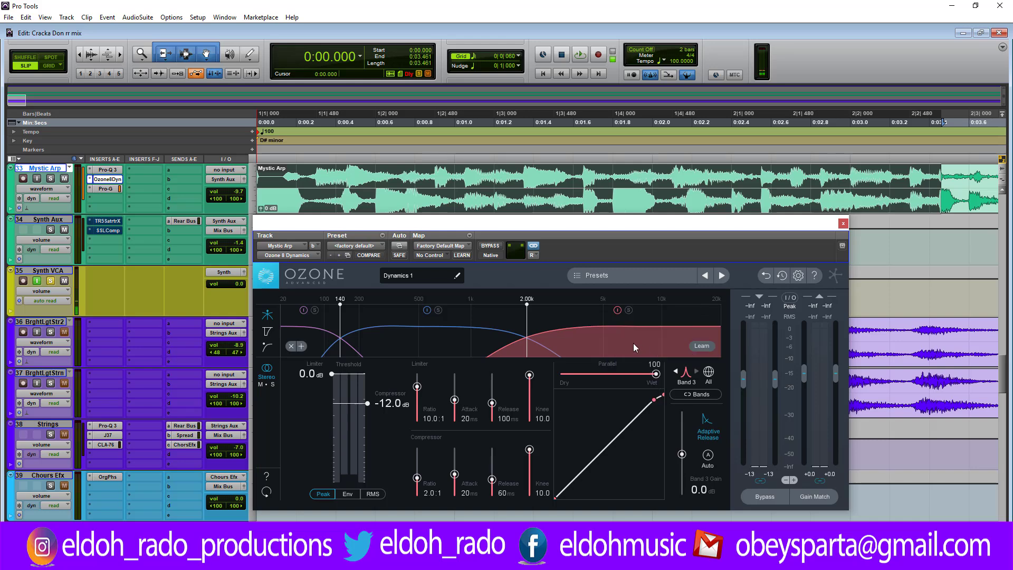
{"action": "right_click", "coordinate": [633, 347]}
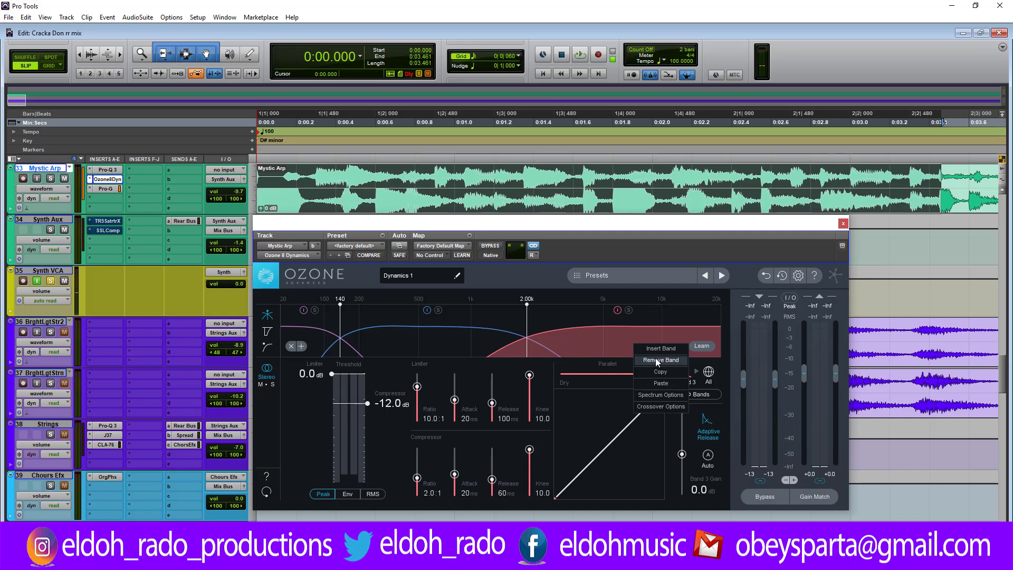
{"action": "left_click", "coordinate": [655, 357]}
{"action": "left_click_drag", "start_coordinate": [342, 309], "coordinate": [358, 309]}
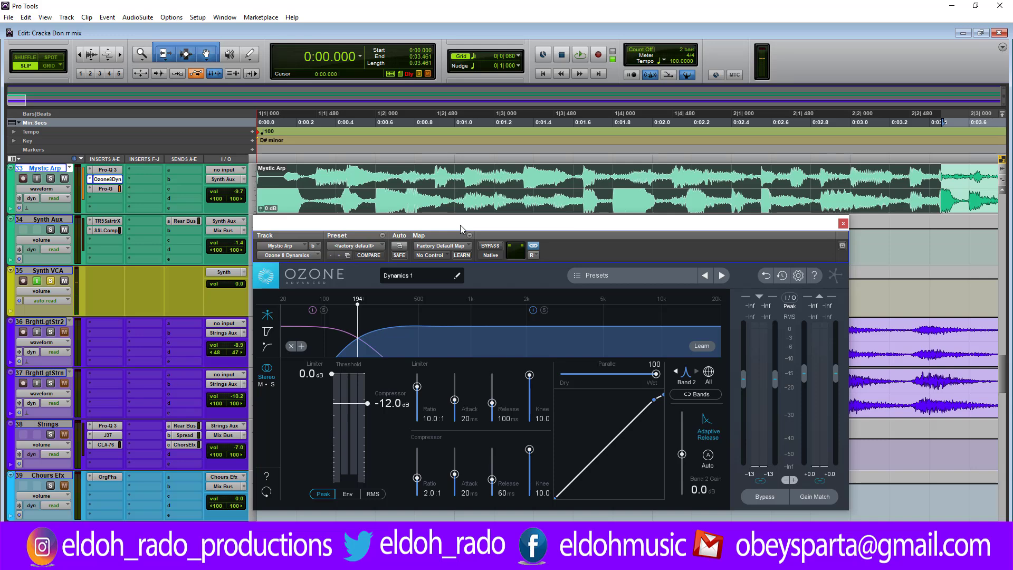
Step: Audition the selection repeatedly in short passes and examine how the right channel's Band 2 compressor reacts at its threshold
{"action": "left_click_drag", "start_coordinate": [460, 224], "coordinate": [460, 229]}
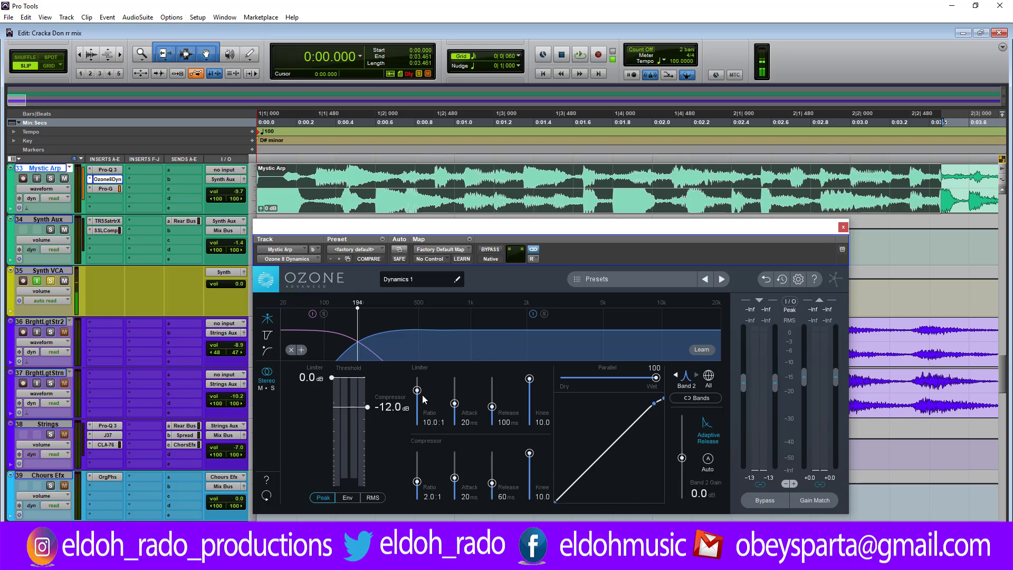
{"action": "key", "text": "space"}
{"action": "key", "text": "space"}
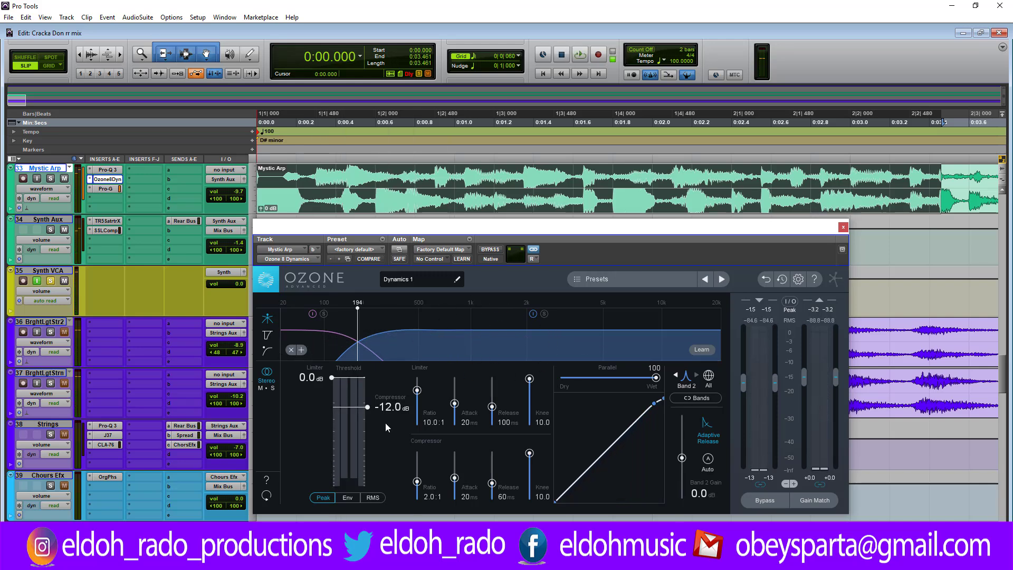
{"action": "key", "text": "space"}
{"action": "key", "text": "space"}
{"action": "key", "text": "space"}
{"action": "key", "text": "space"}
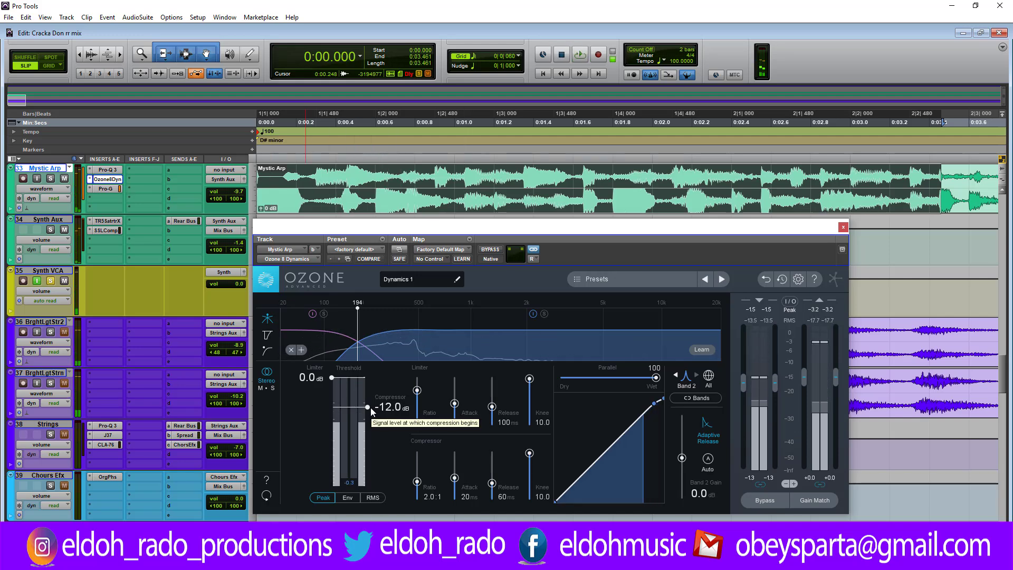
{"action": "key", "text": "space"}
{"action": "key", "text": "space"}
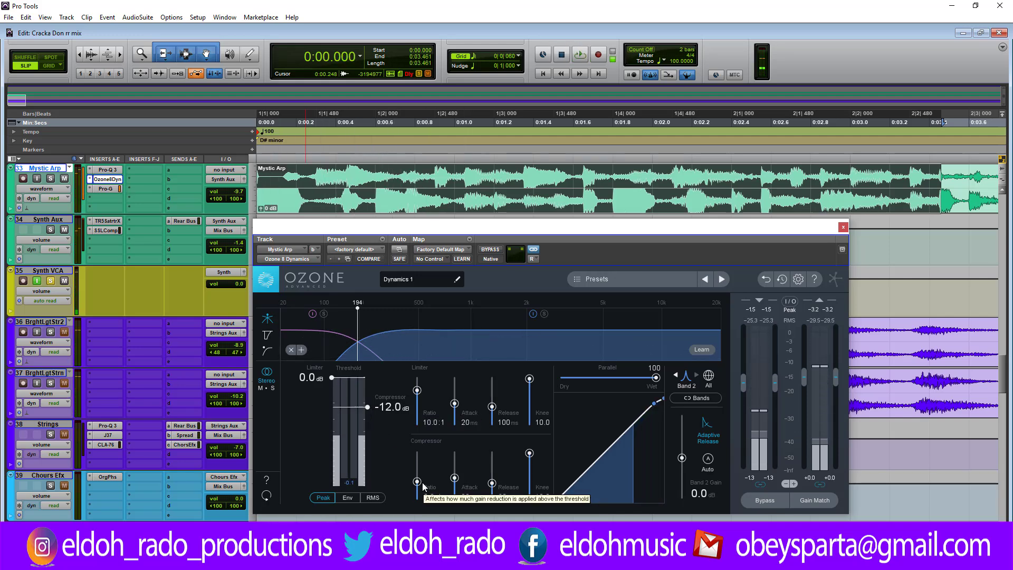
Step: Set Band 2's compressor ratio to 2.7:1 and its threshold to -11.4 dB while listening to the selection
{"action": "left_click_drag", "start_coordinate": [423, 485], "coordinate": [419, 478]}
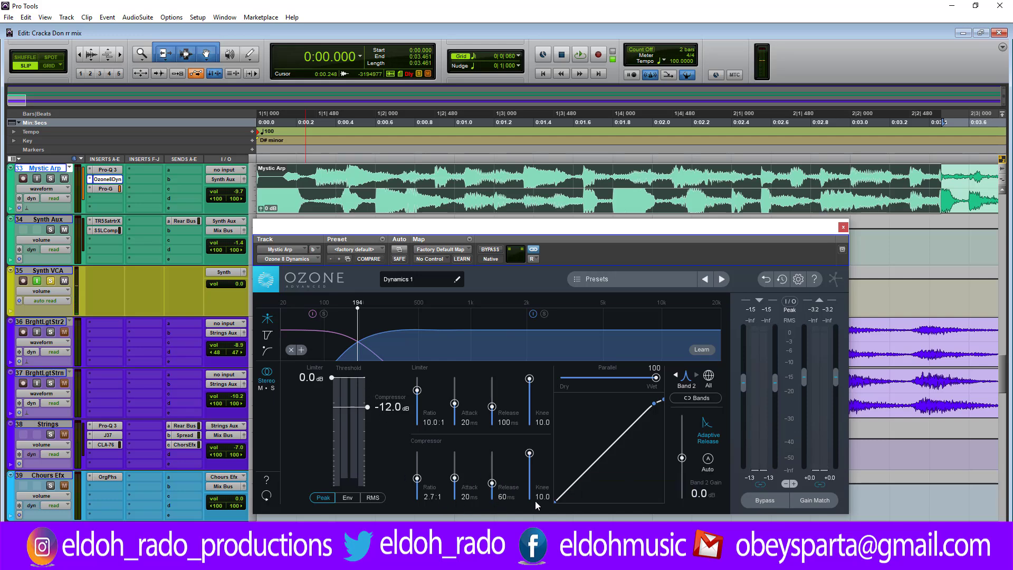
{"action": "left_click_drag", "start_coordinate": [536, 501], "coordinate": [534, 440]}
{"action": "key", "text": "space"}
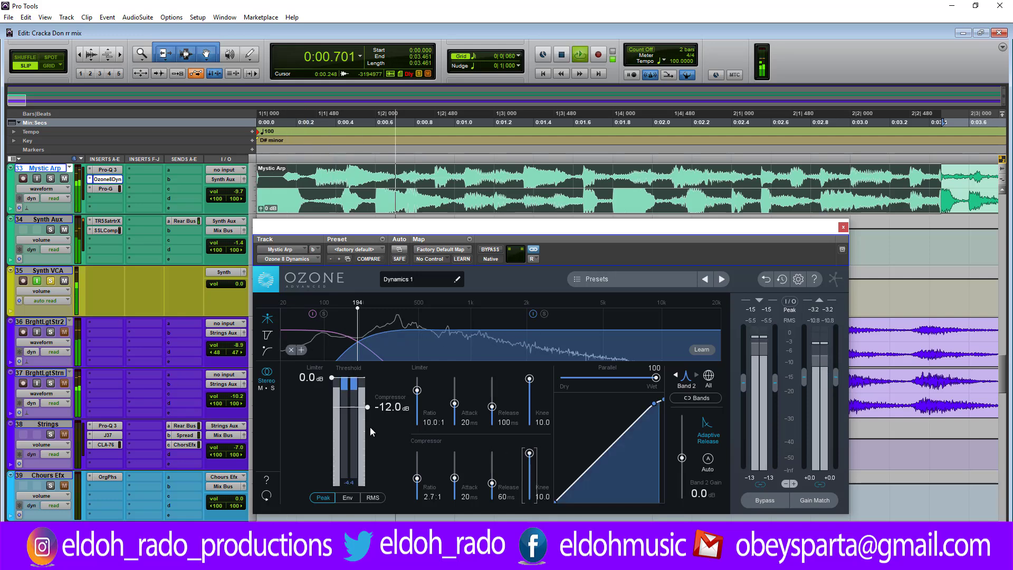
{"action": "left_click_drag", "start_coordinate": [368, 409], "coordinate": [369, 403]}
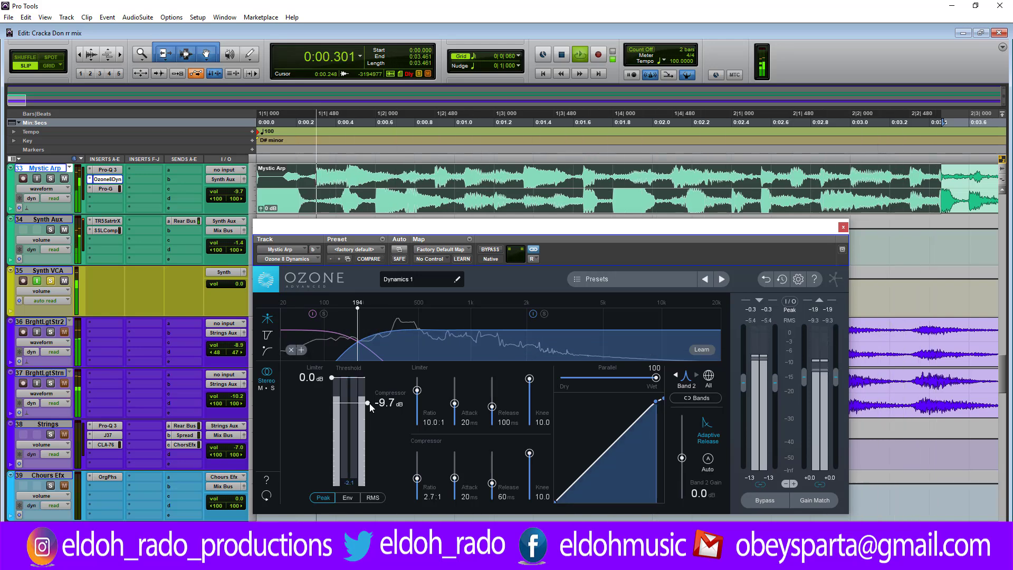
{"action": "left_click_drag", "start_coordinate": [370, 403], "coordinate": [369, 406]}
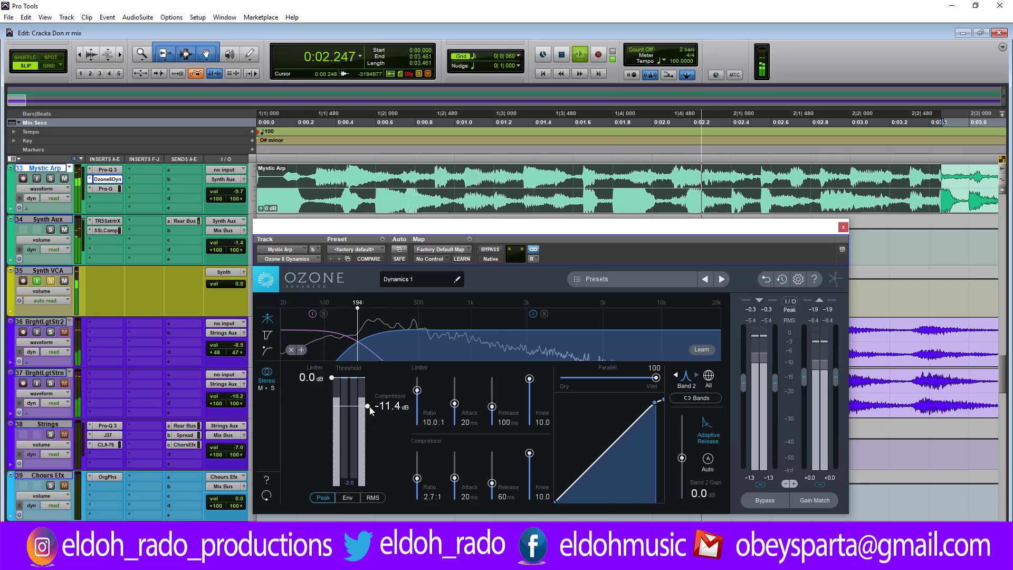
{"action": "key", "text": "space"}
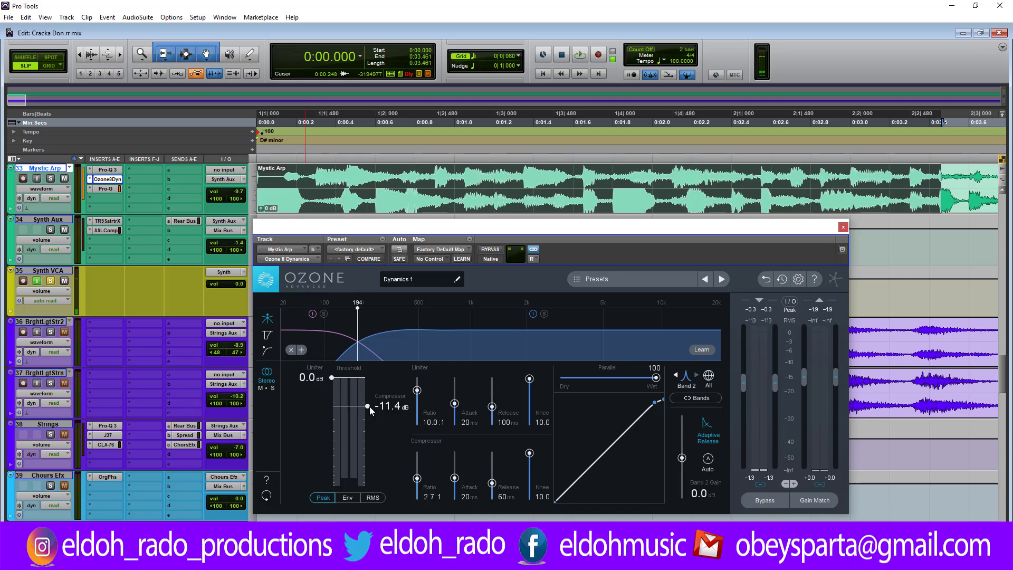
Step: Set Band 1's compressor threshold to -20.8 dB and its ratio to 3.0:1, auditioning the selection
{"action": "left_click", "coordinate": [339, 350]}
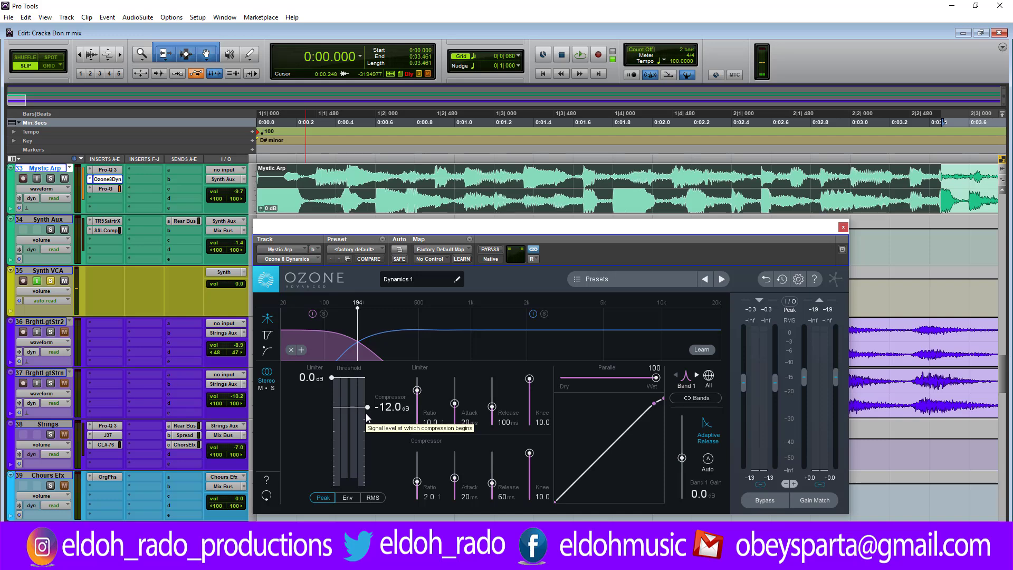
{"action": "key", "text": "space"}
{"action": "key", "text": "space"}
{"action": "left_click_drag", "start_coordinate": [366, 409], "coordinate": [371, 439]}
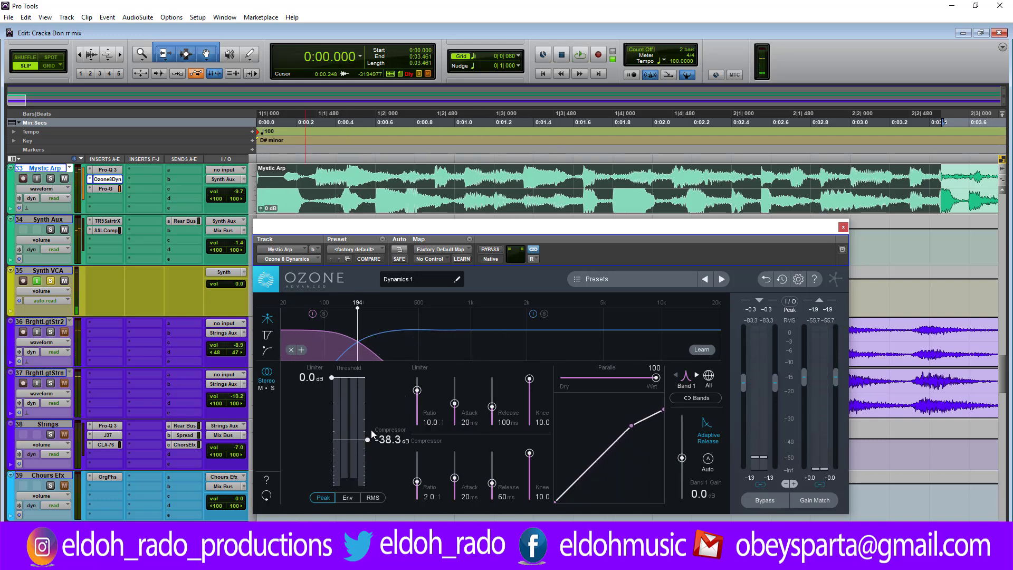
{"action": "key", "text": "space"}
{"action": "left_click_drag", "start_coordinate": [371, 437], "coordinate": [370, 422]}
{"action": "key", "text": "space"}
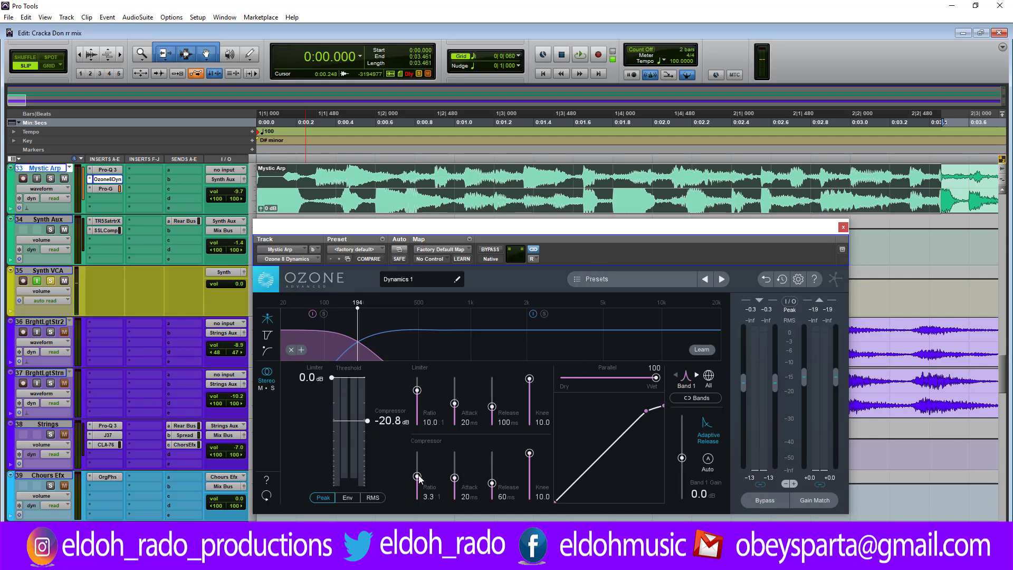
{"action": "left_click_drag", "start_coordinate": [419, 474], "coordinate": [419, 475]}
{"action": "key", "text": "space"}
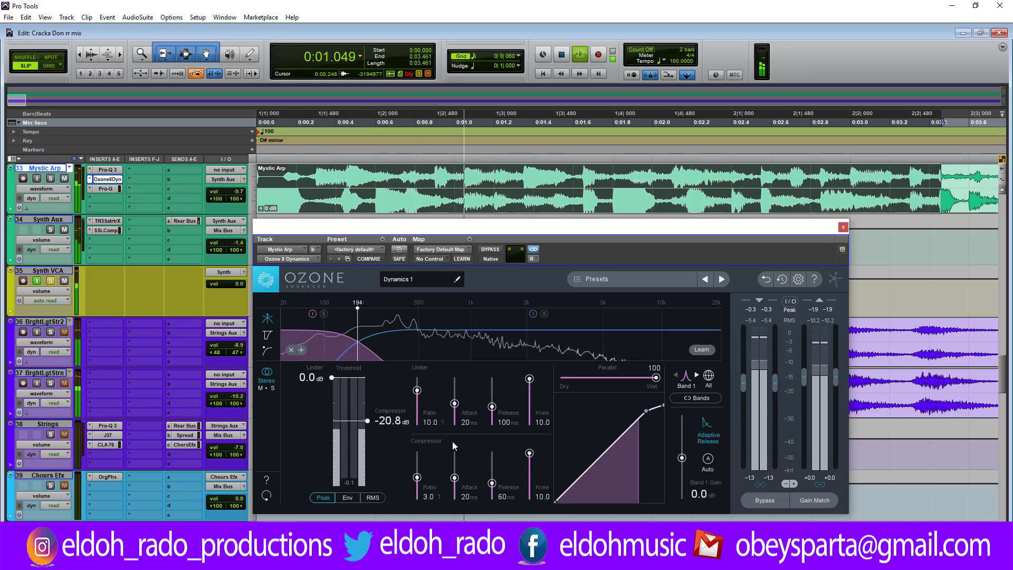
Step: Switch Ozone to the left channel and audition the selection while checking how its Band 2 and Band 1 compressors react
{"action": "key", "text": "space"}
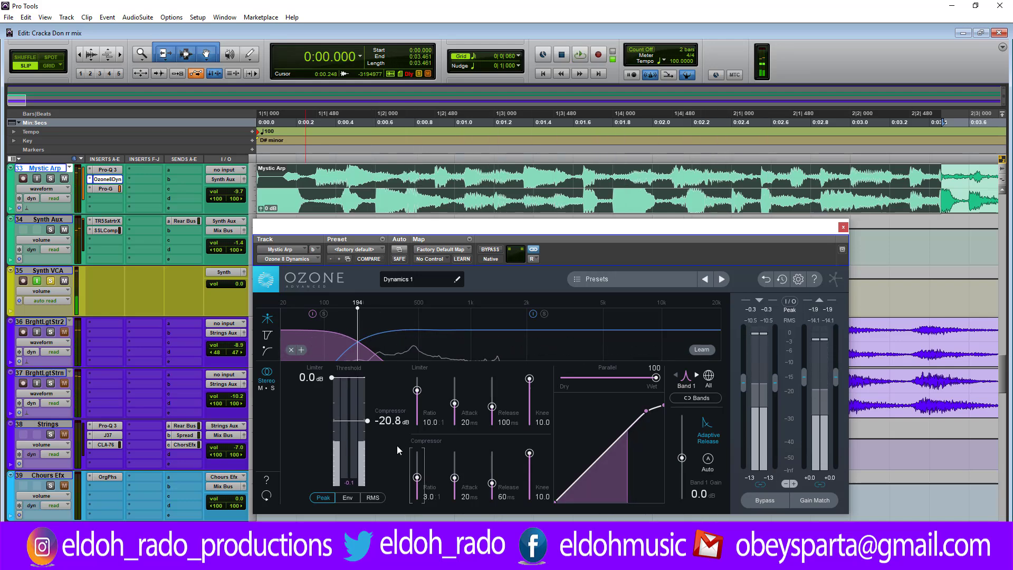
{"action": "key", "text": "ctrl+bracketleft"}
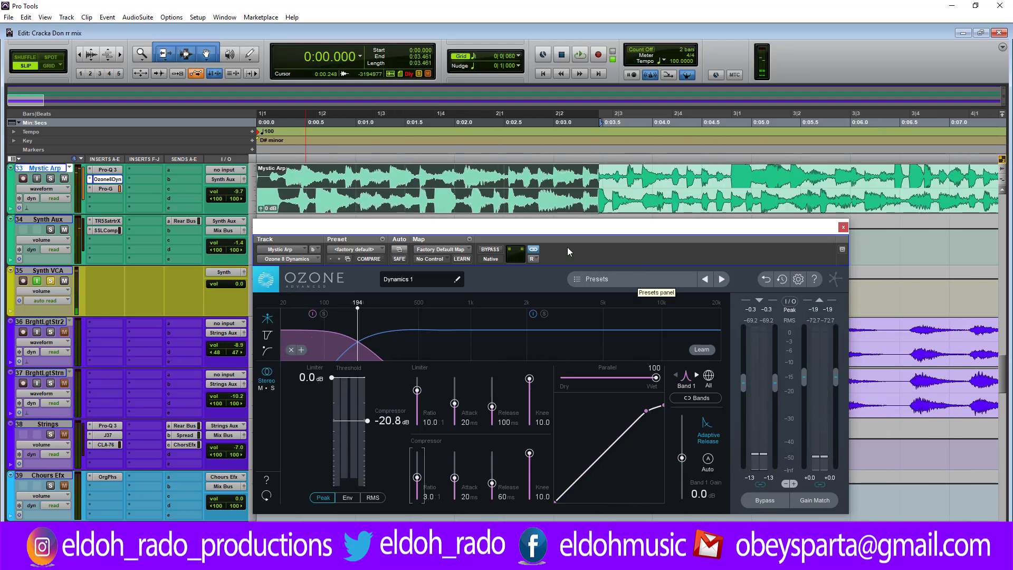
{"action": "left_click", "coordinate": [536, 259]}
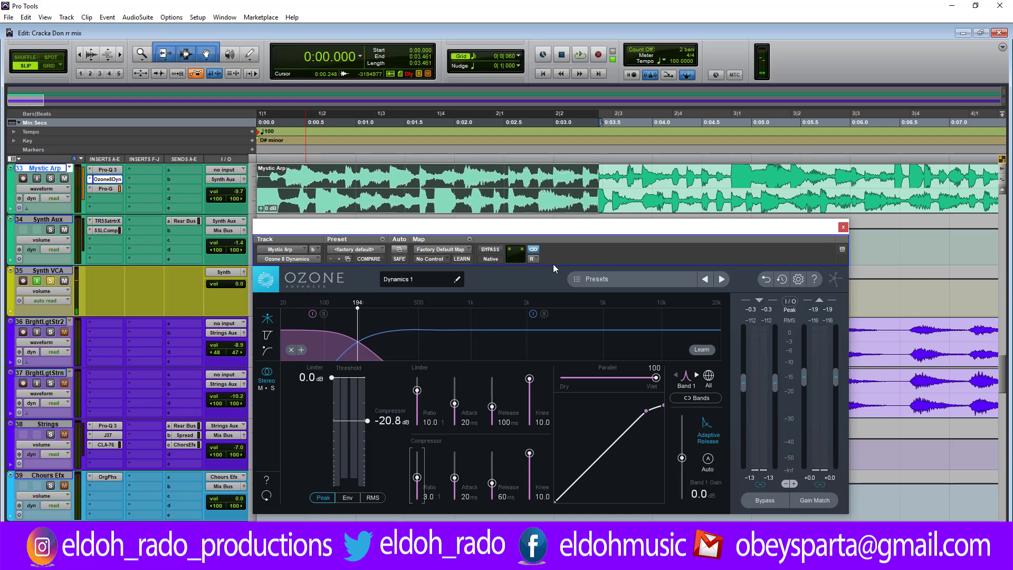
{"action": "key", "text": "space"}
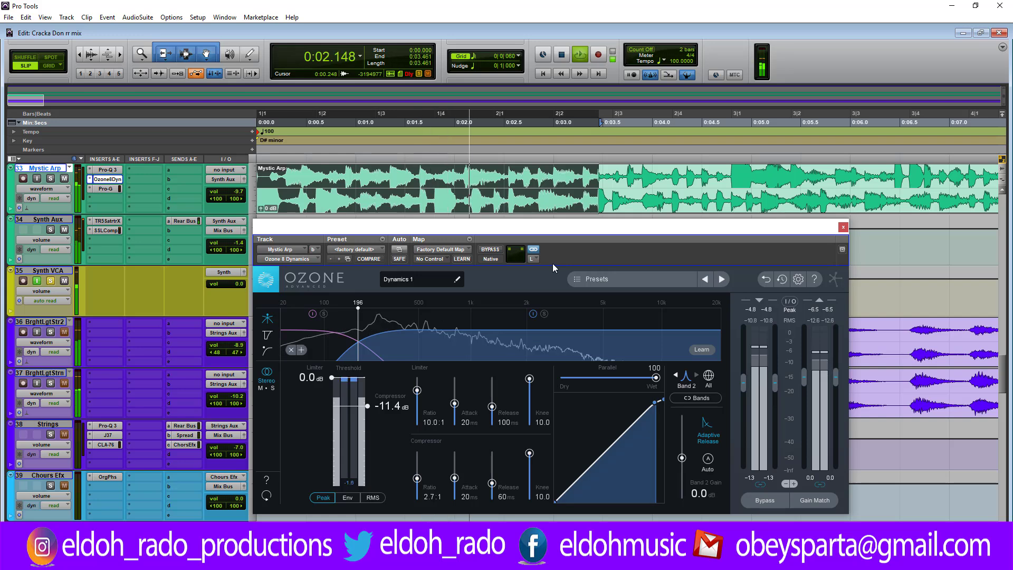
{"action": "left_click", "coordinate": [333, 351]}
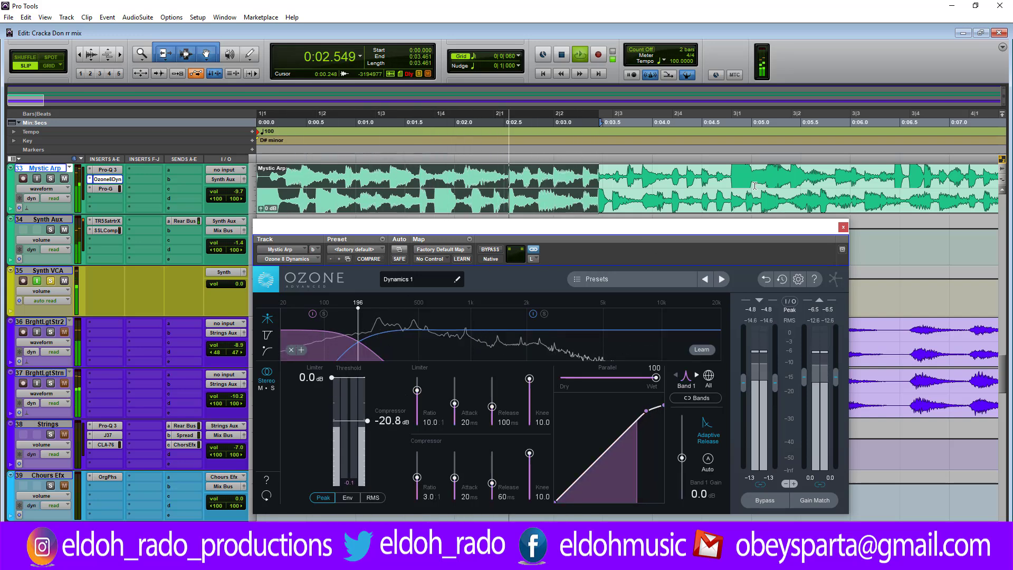
{"action": "key", "text": "space"}
Step: Select the Mystic Arp clip from about 4.661 to 6.944 s and audition it through the left channel's Bands 1 and 2
{"action": "left_click", "coordinate": [726, 175]}
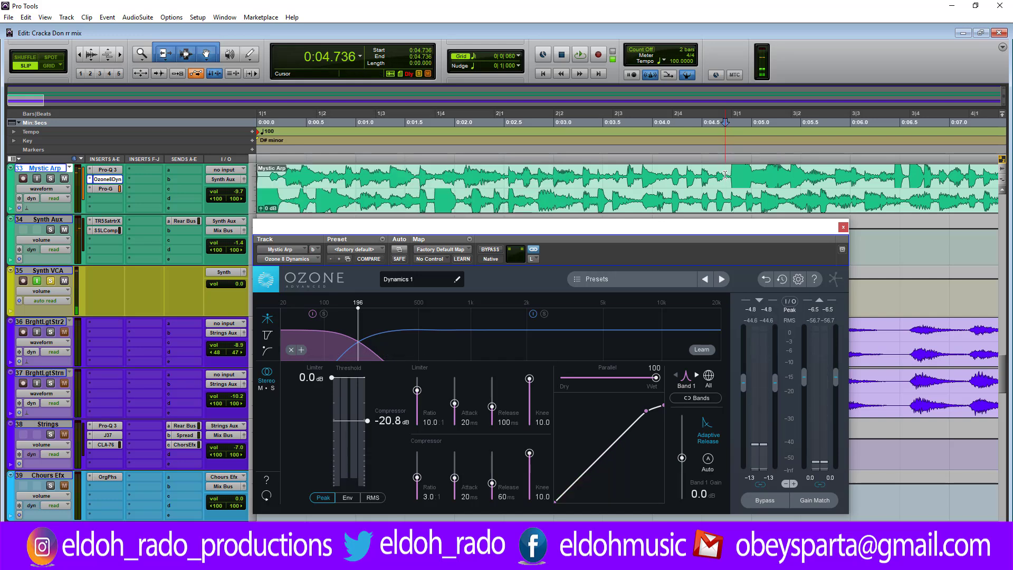
{"action": "key", "text": "r"}
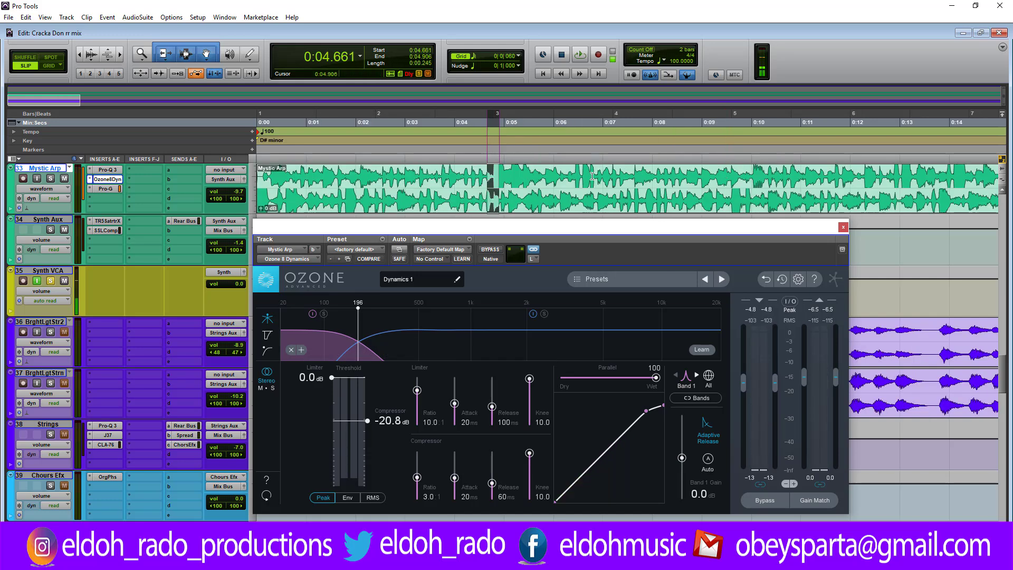
{"action": "left_click_drag", "start_coordinate": [592, 177], "coordinate": [600, 177]}
{"action": "key", "text": "space"}
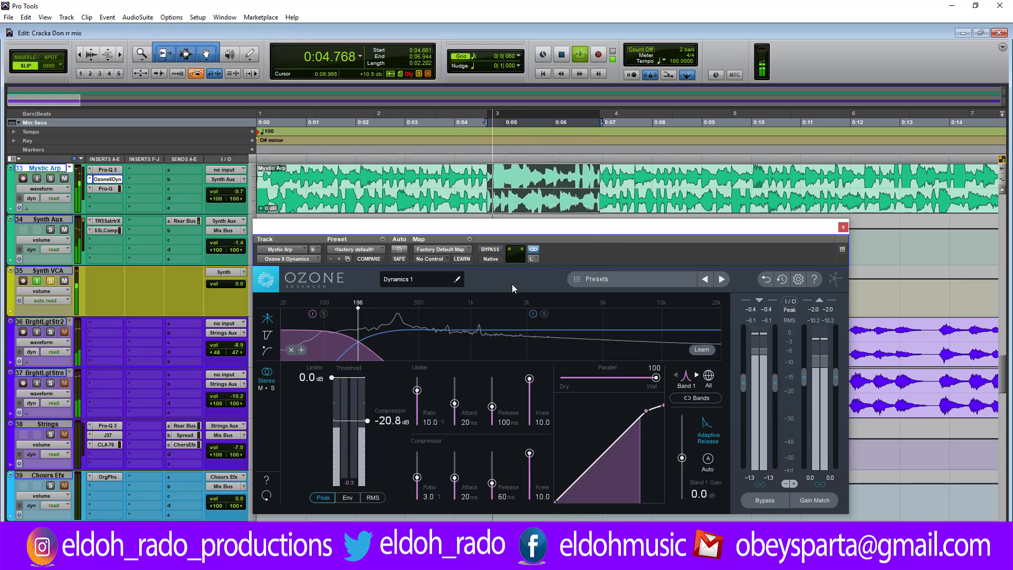
{"action": "key", "text": "space"}
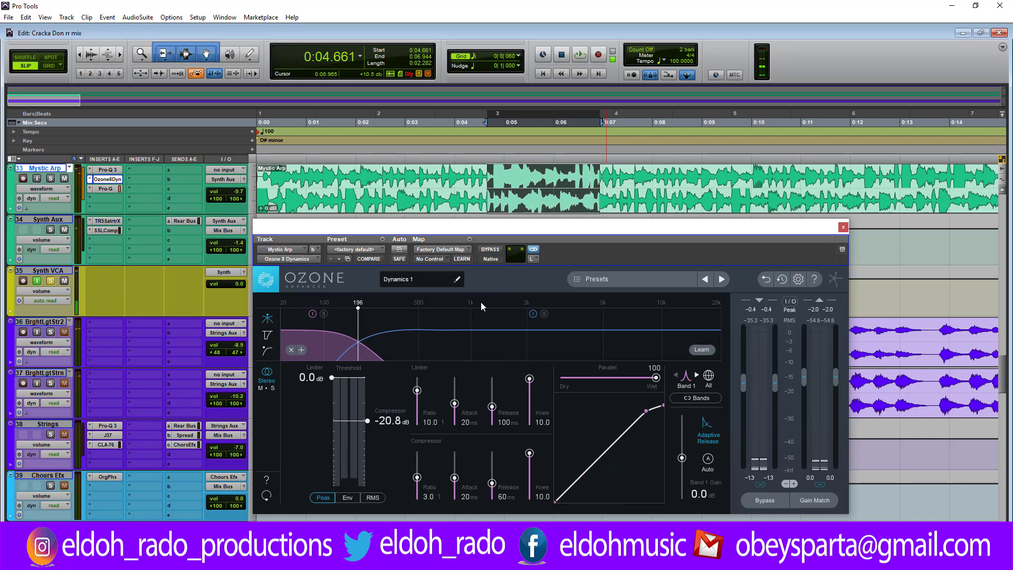
{"action": "left_click", "coordinate": [423, 344]}
{"action": "key", "text": "space"}
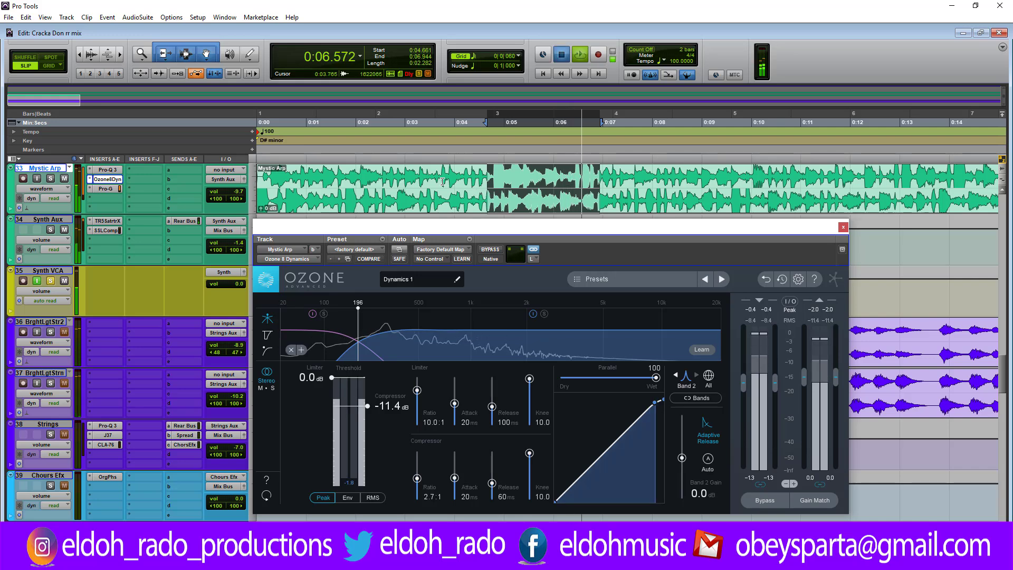
Step: Play the clip from about 3.306 s and set the left channel's Band 2 compressor threshold to -10.3 dB
{"action": "left_click", "coordinate": [420, 179]}
{"action": "key", "text": "space"}
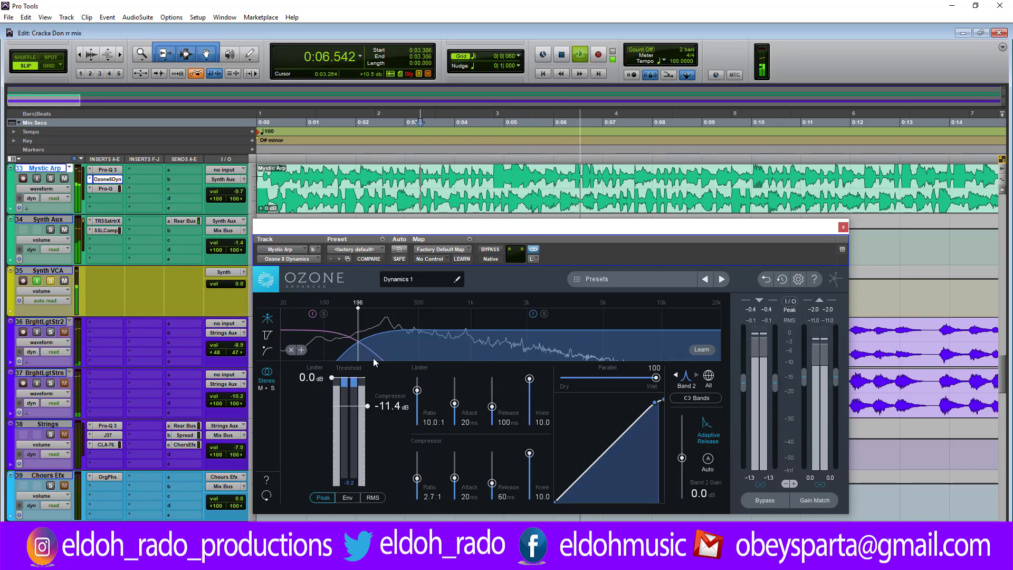
{"action": "key", "text": "space"}
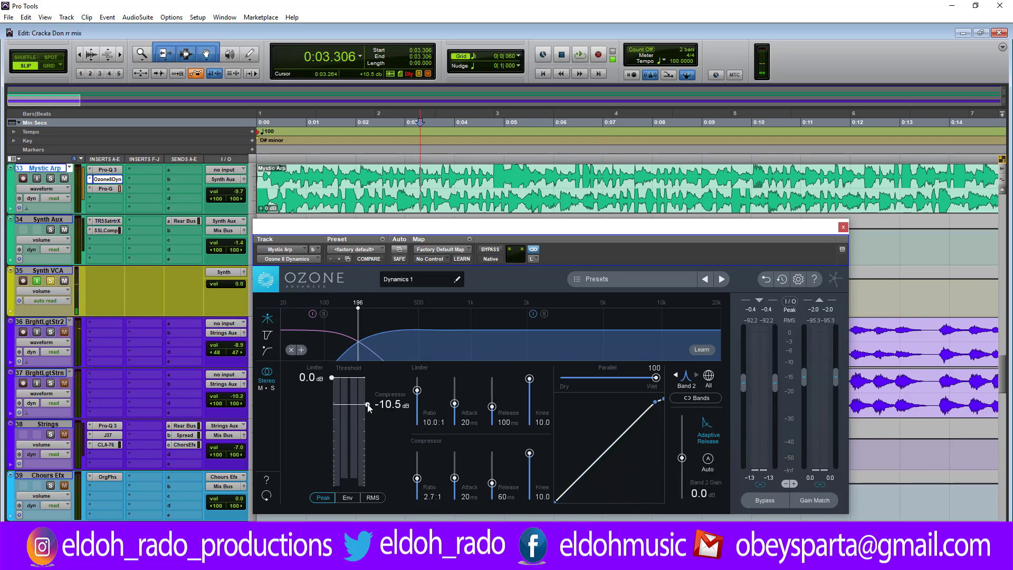
{"action": "key", "text": "space"}
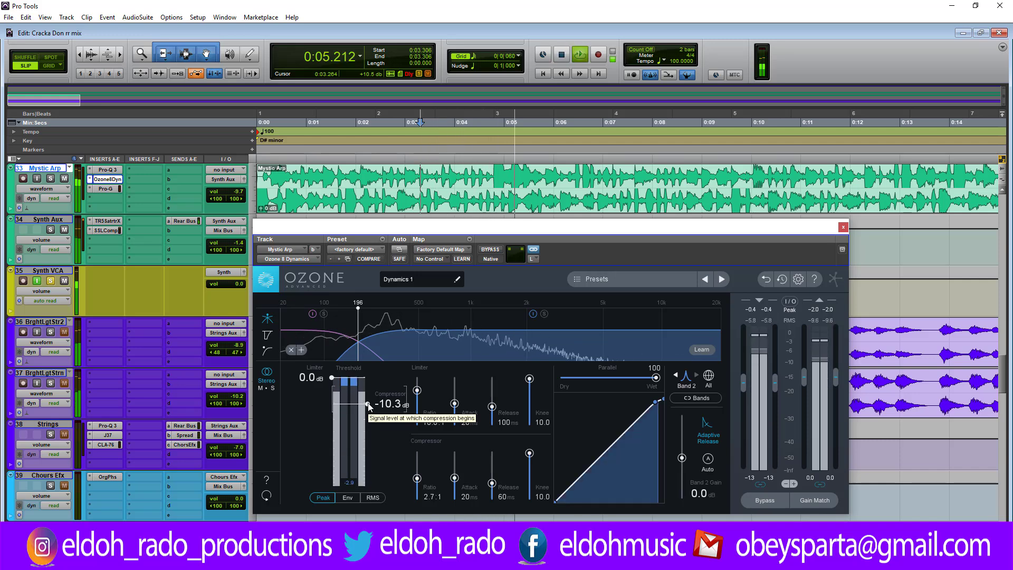
Step: Audition the clip in short passes and check how the left channel's Band 1 compressor reacts at its threshold
{"action": "left_click", "coordinate": [343, 355]}
{"action": "key", "text": "space"}
{"action": "key", "text": "space"}
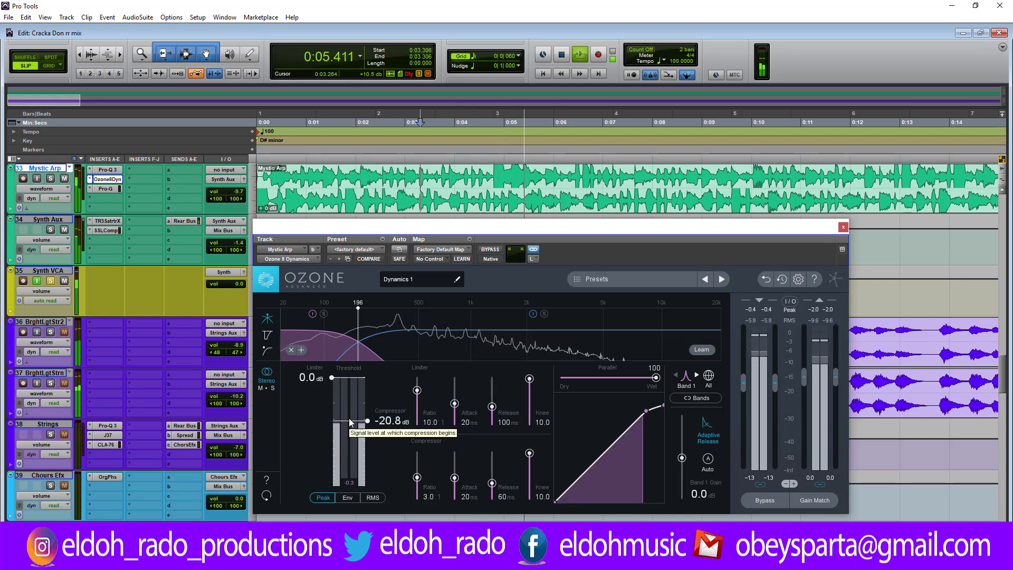
{"action": "key", "text": "space"}
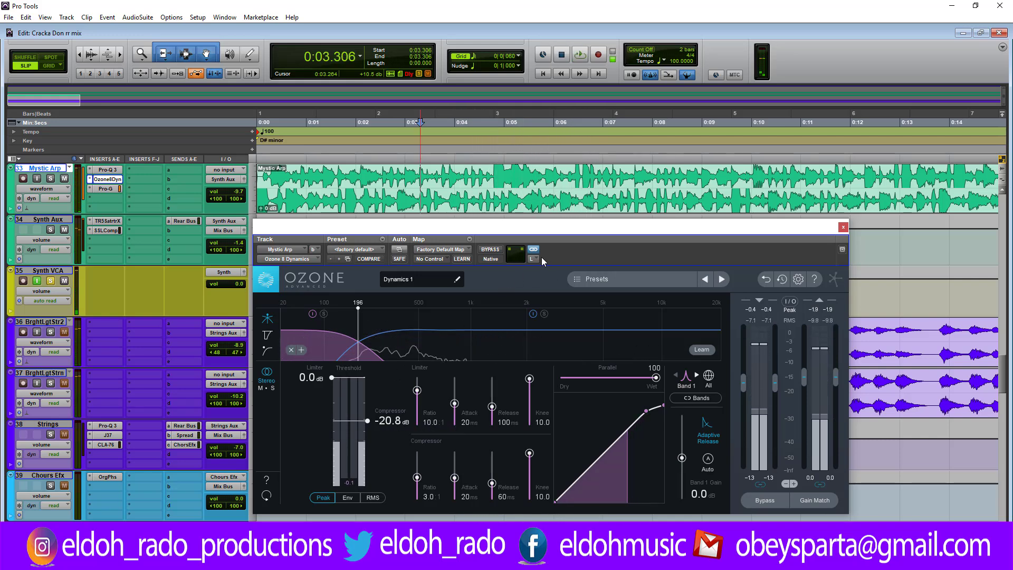
Step: Switch Ozone to the right channel and audition its Bands 1 and 2 from the start of the clip
{"action": "left_click", "coordinate": [532, 258]}
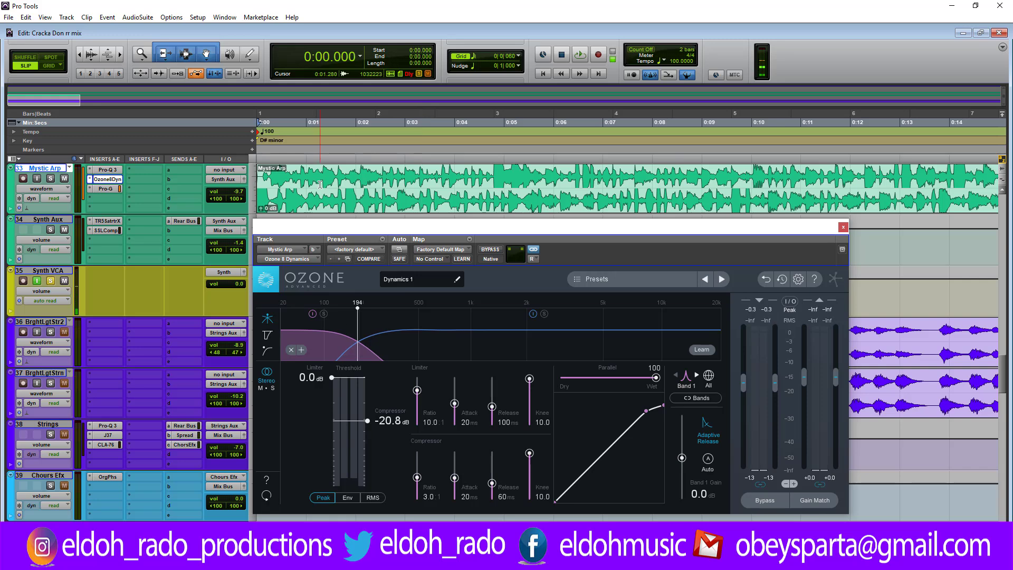
{"action": "key", "text": "space"}
{"action": "key", "text": "space"}
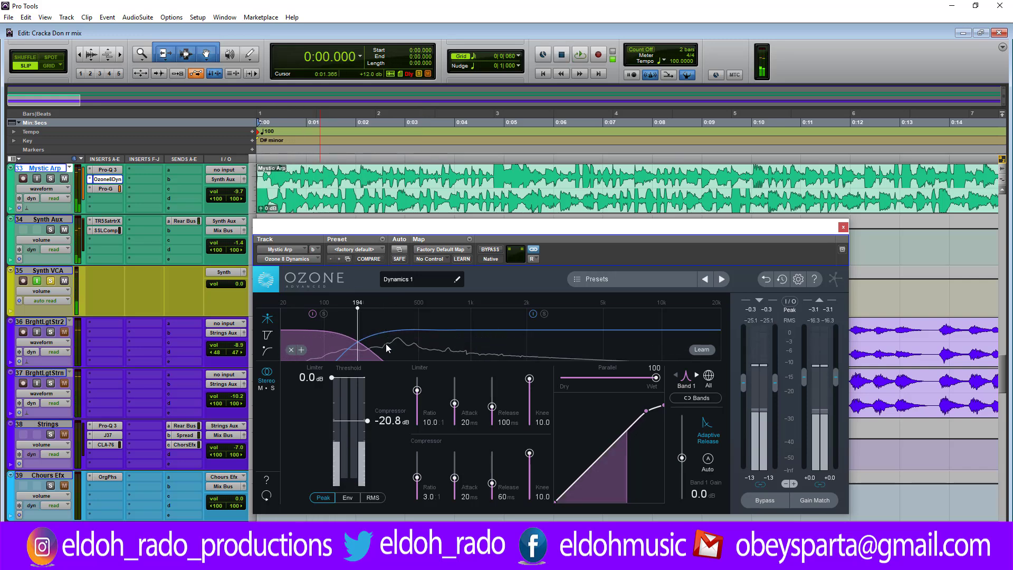
{"action": "left_click", "coordinate": [385, 344]}
{"action": "key", "text": "space"}
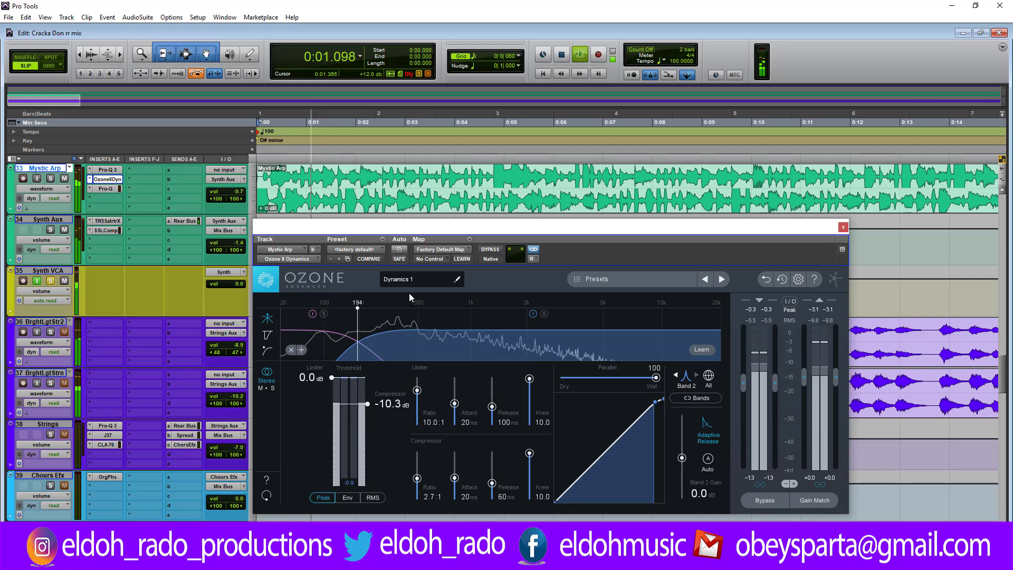
{"action": "key", "text": "space"}
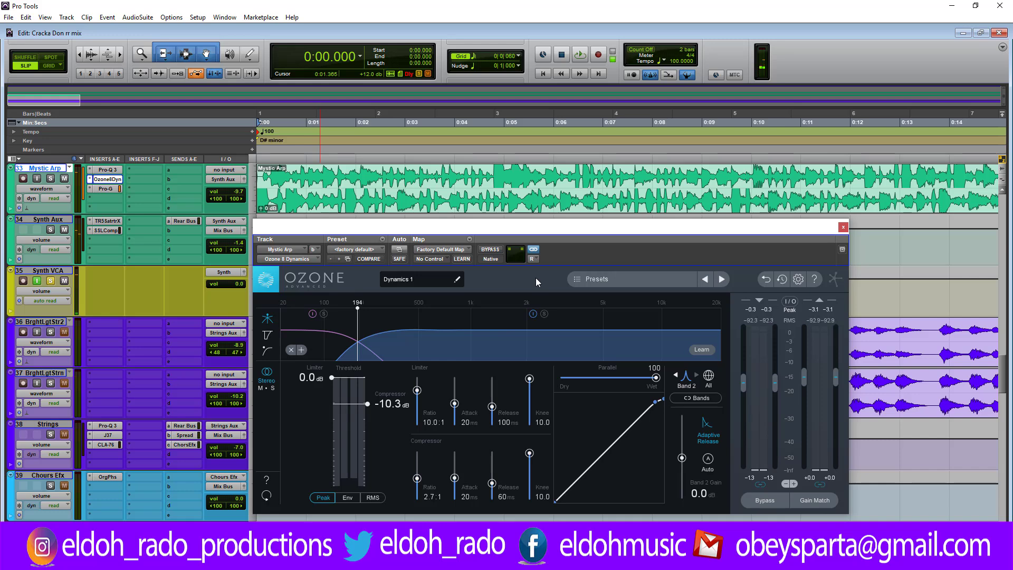
Step: Reposition the Ozone window, select the first 4.789 s of the Mystic Arp clip and play it
{"action": "mouse_move", "coordinate": [531, 229]}
{"action": "left_mouse_down"}
{"action": "mouse_move", "coordinate": [567, 217]}
{"action": "mouse_move", "coordinate": [526, 232]}
{"action": "left_mouse_up"}
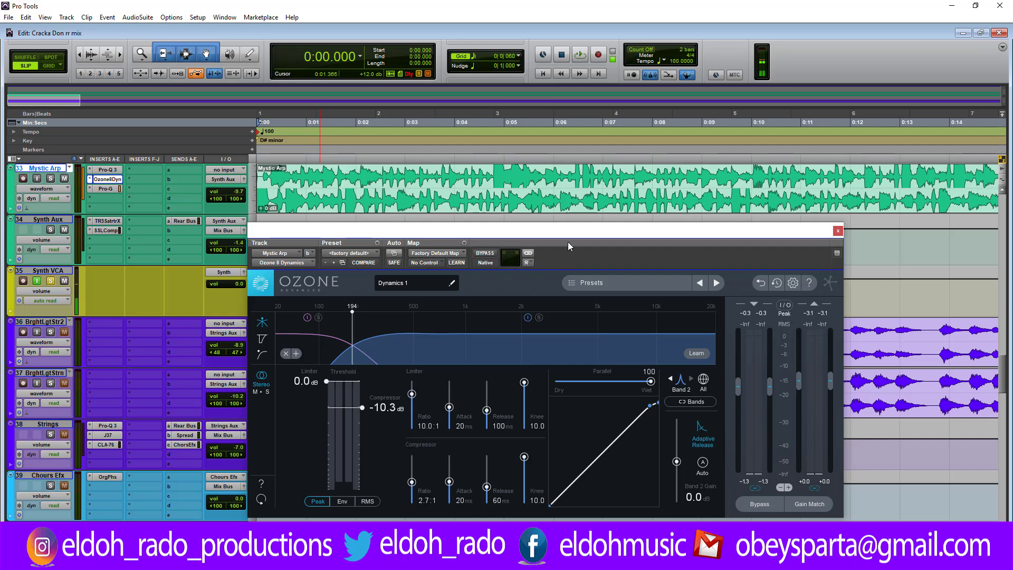
{"action": "left_click_drag", "start_coordinate": [518, 232], "coordinate": [548, 231]}
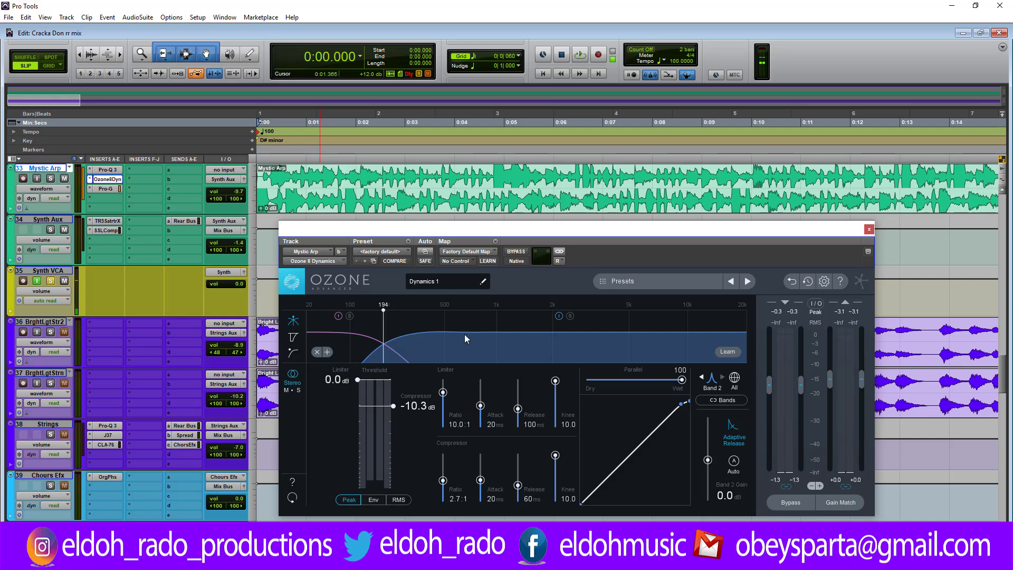
{"action": "key", "text": "space"}
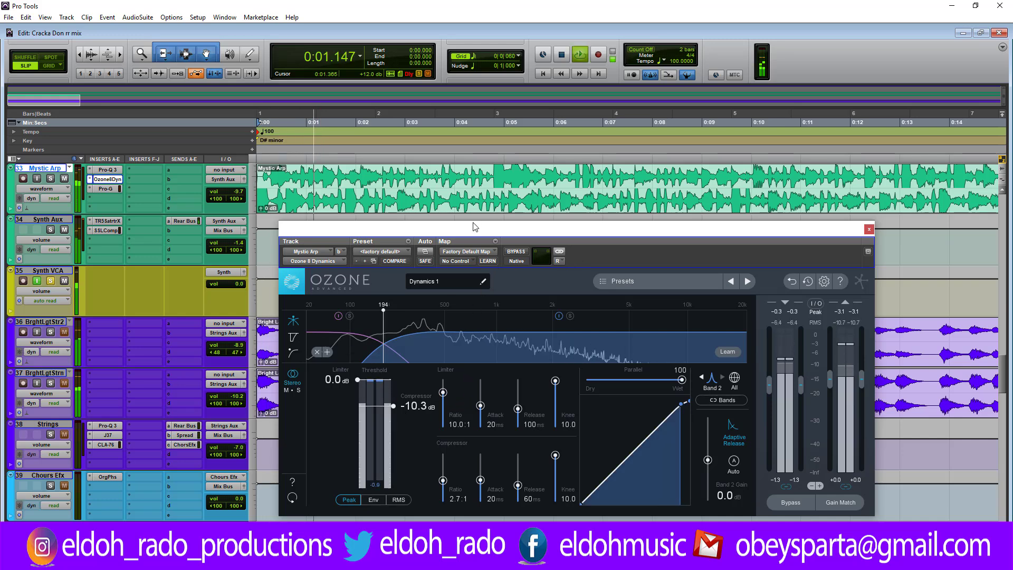
{"action": "key", "text": "space"}
{"action": "left_click_drag", "start_coordinate": [495, 176], "coordinate": [258, 175]}
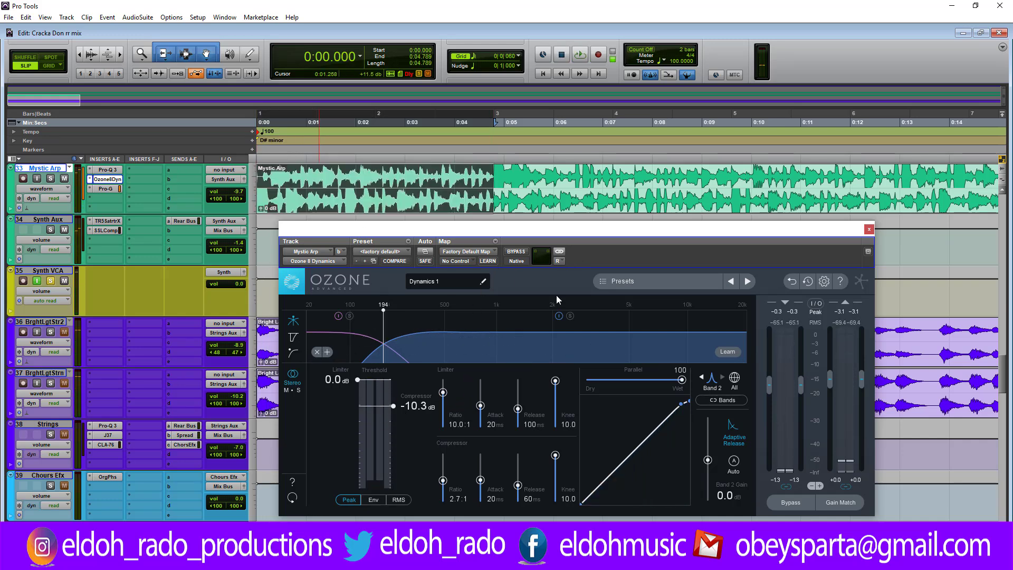
{"action": "key", "text": "space"}
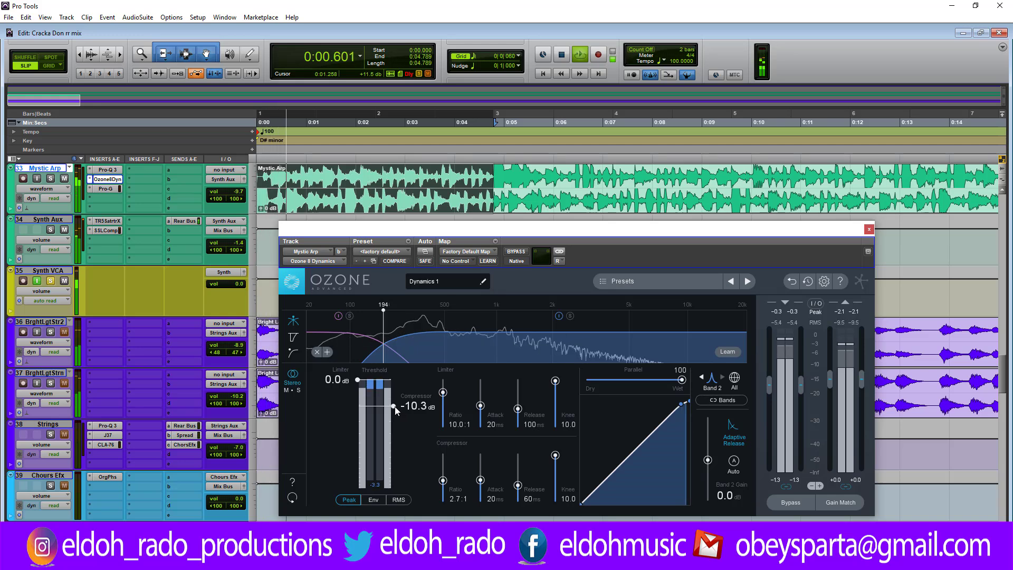
Step: Set the right channel's Band 2 compressor threshold to -8.0 dB and its knee to 6.6, auditioning the selection after each change
{"action": "key", "text": "space"}
{"action": "left_click_drag", "start_coordinate": [393, 409], "coordinate": [393, 403]}
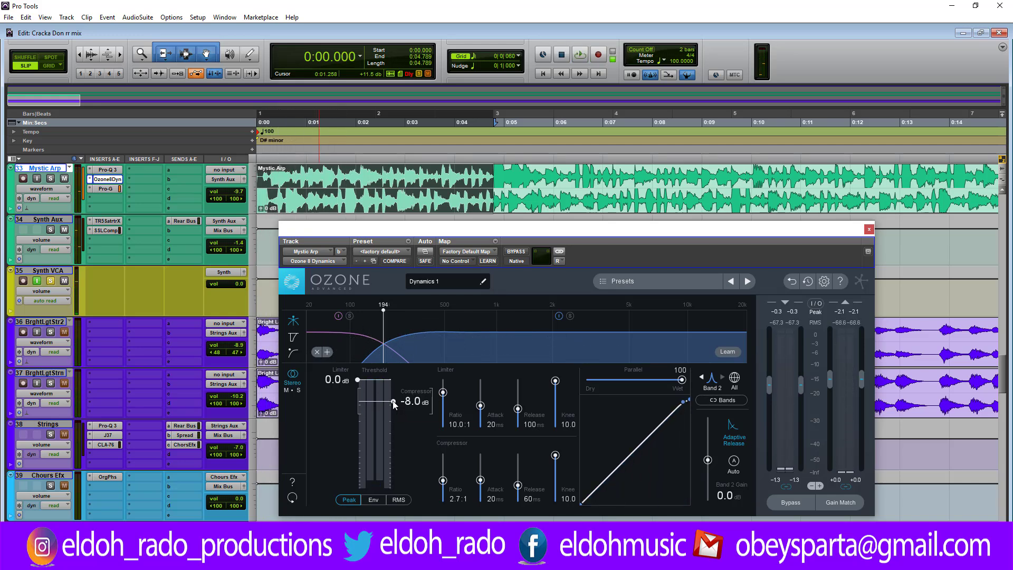
{"action": "key", "text": "space"}
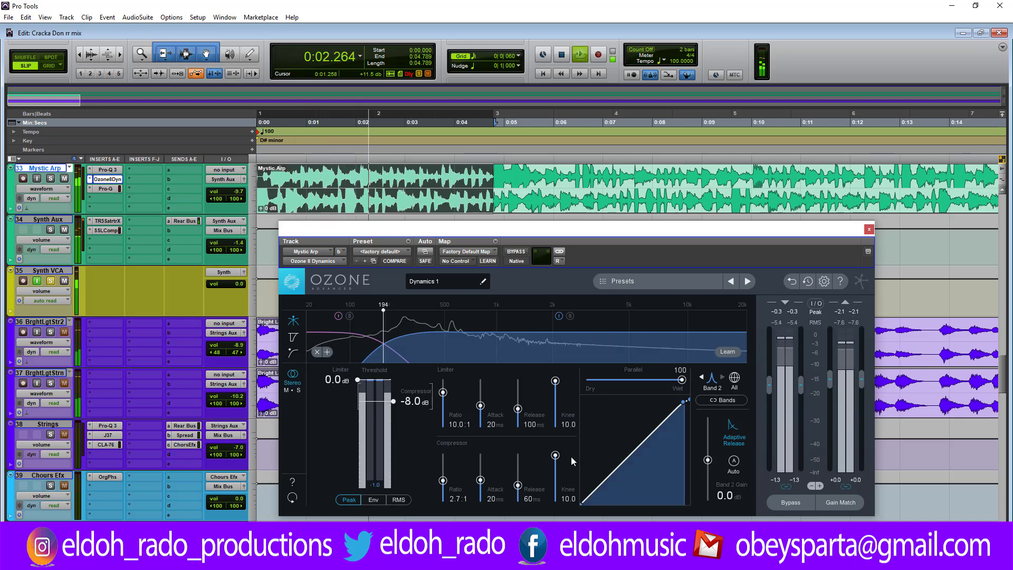
{"action": "key", "text": "space"}
{"action": "left_click_drag", "start_coordinate": [555, 456], "coordinate": [556, 473]}
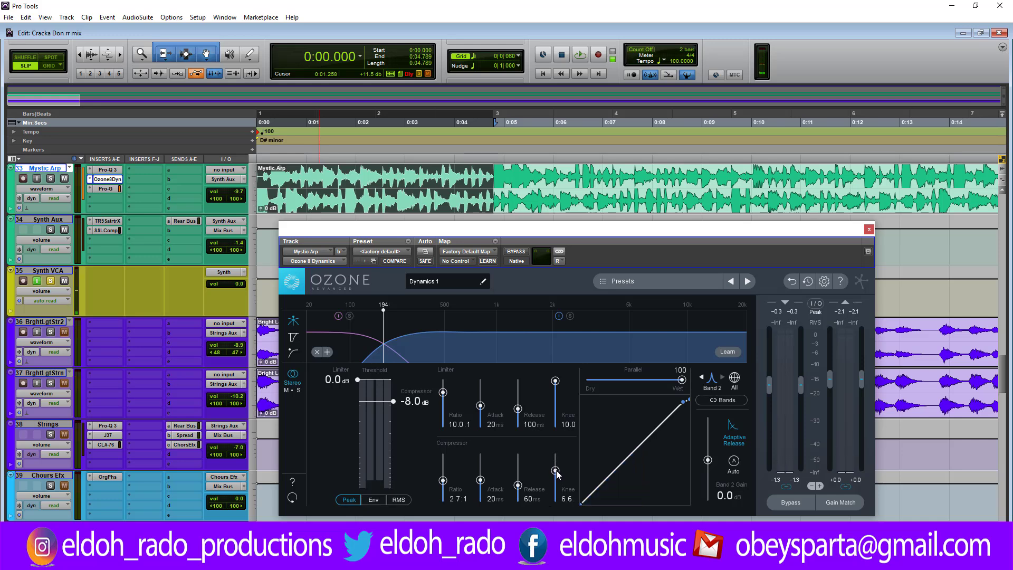
{"action": "key", "text": "space"}
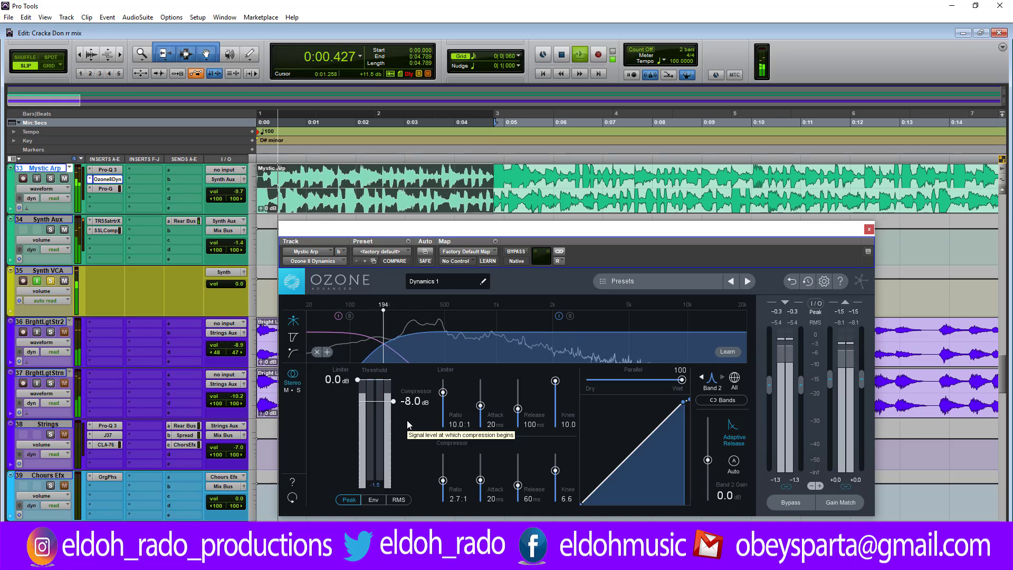
Step: Set the right channel's Band 2 compressor threshold to -6.8 dB and audition the selection
{"action": "key", "text": "space"}
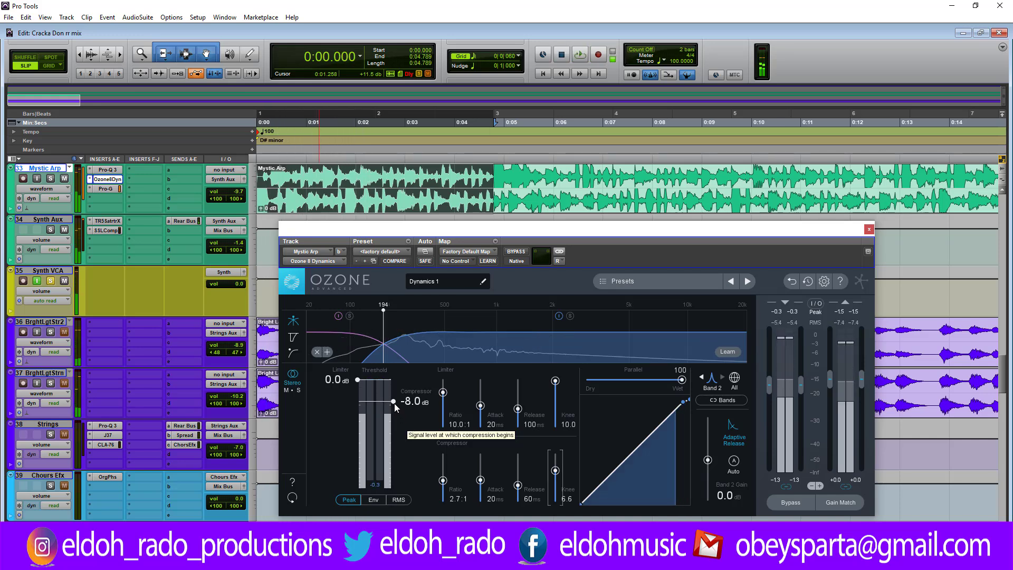
{"action": "left_click_drag", "start_coordinate": [395, 403], "coordinate": [396, 400]}
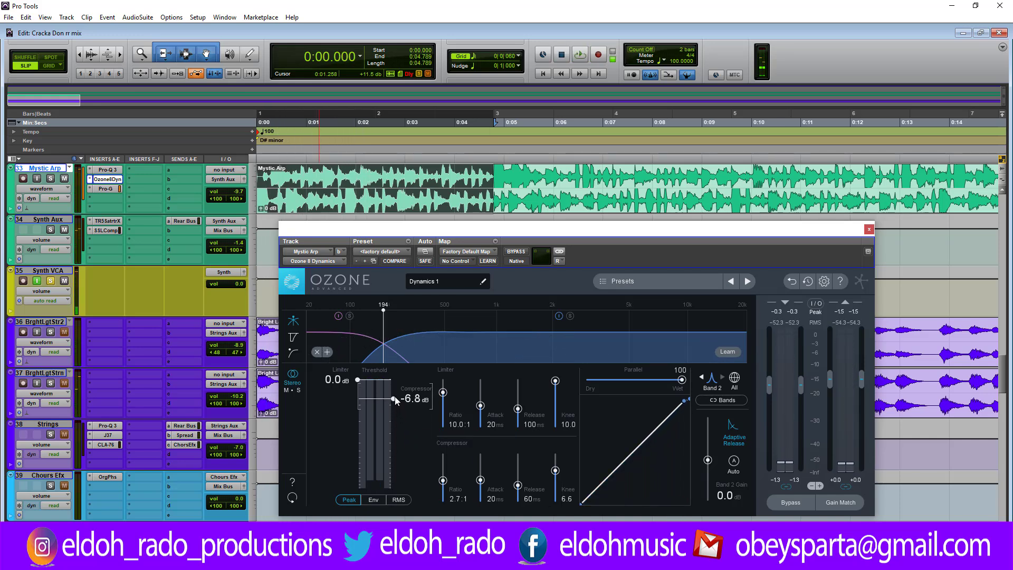
{"action": "key", "text": "space"}
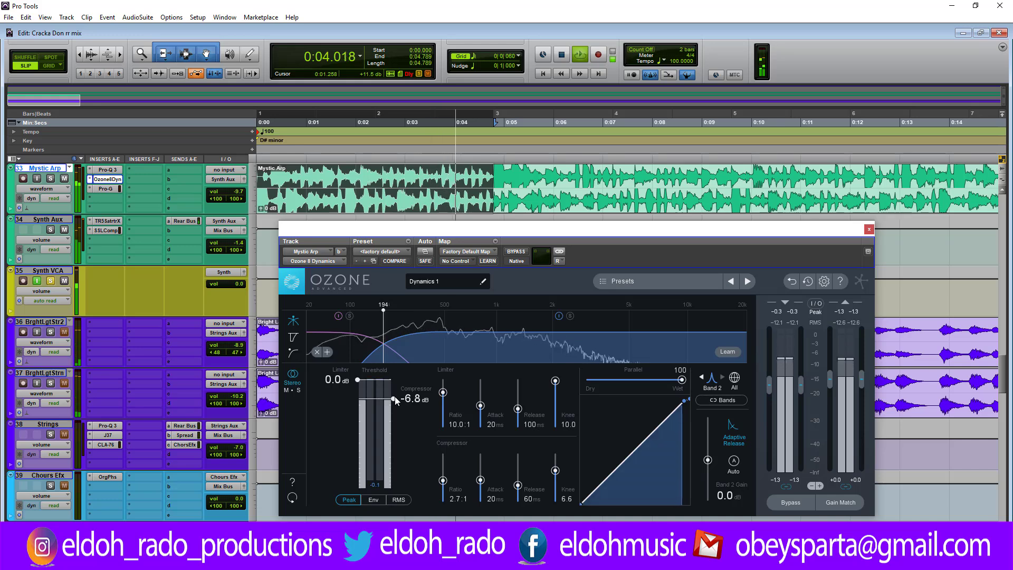
{"action": "left_click_drag", "start_coordinate": [555, 470], "coordinate": [556, 471]}
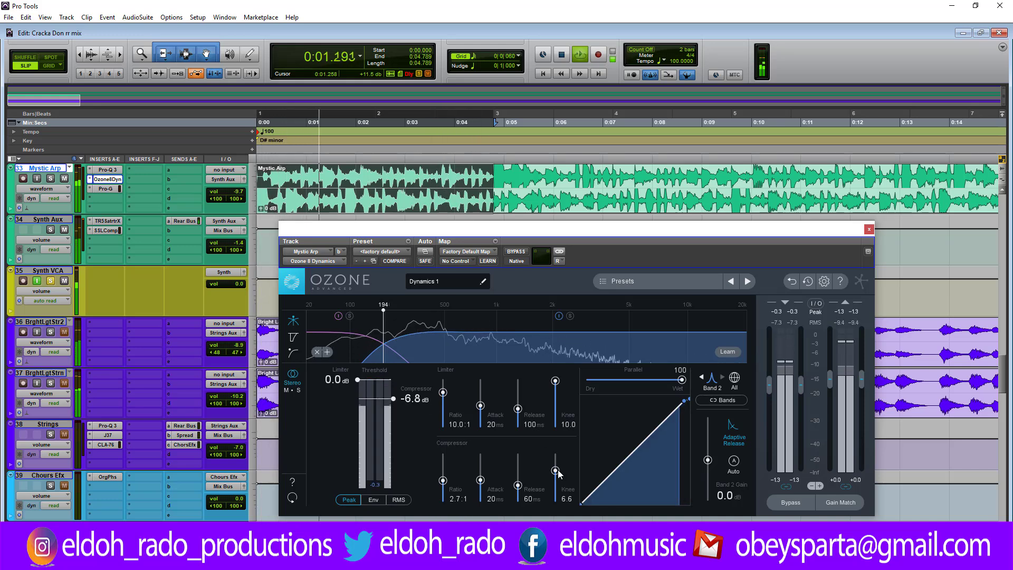
{"action": "key", "text": "space"}
Step: Select Band 1 of the right channel in Ozone, reposition its window and audition the selected part of the clip
{"action": "left_click", "coordinate": [366, 352]}
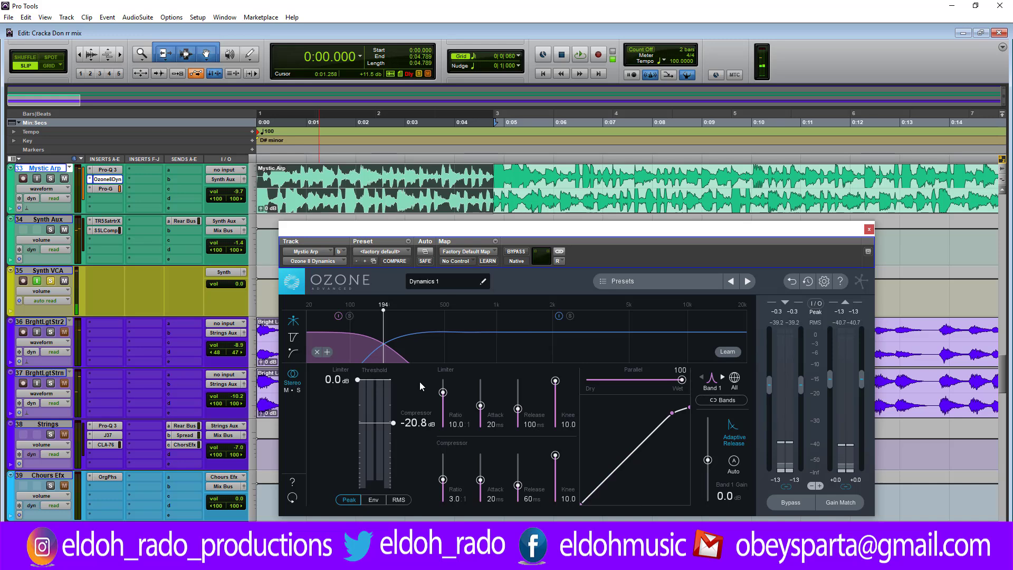
{"action": "left_click_drag", "start_coordinate": [502, 232], "coordinate": [506, 226]}
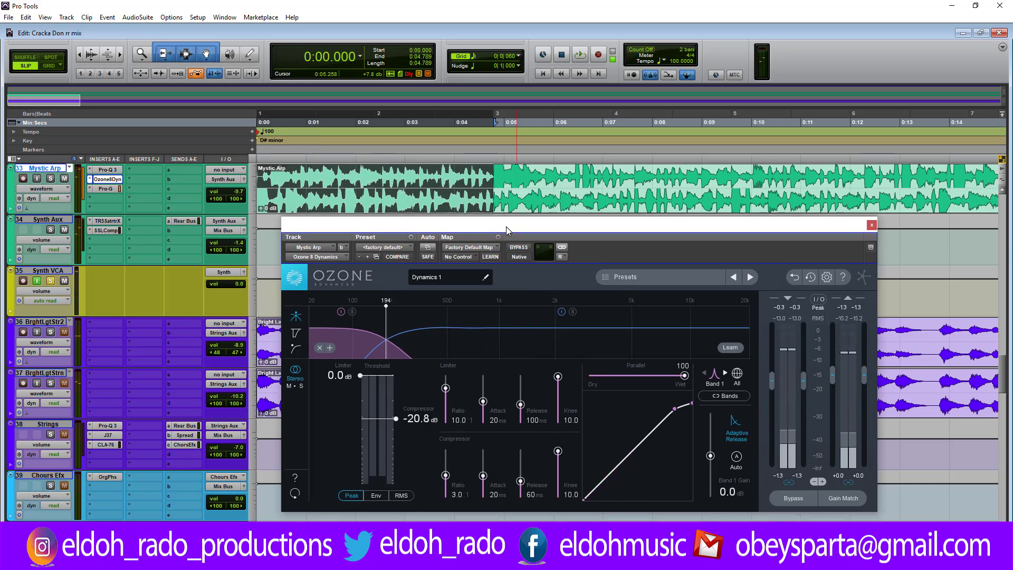
{"action": "key", "text": "space"}
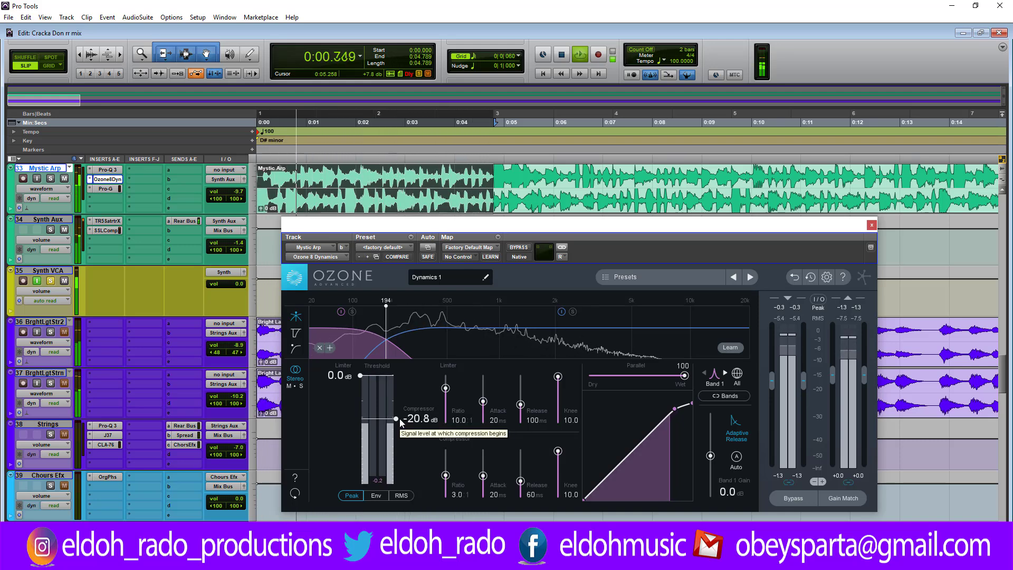
{"action": "key", "text": "space"}
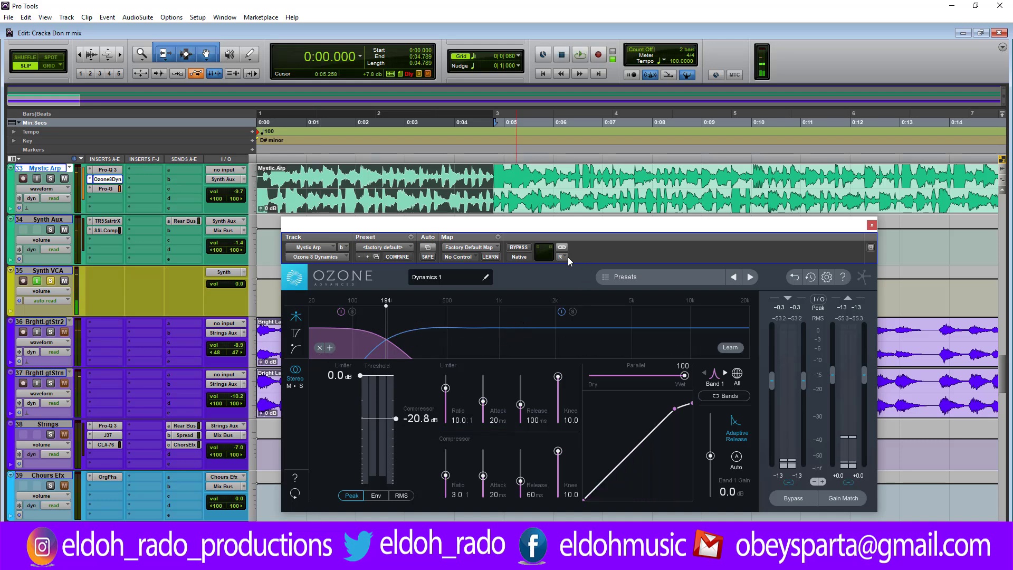
Step: Switch Ozone to the left channel and select the Mystic Arp clip from 3.658 to 7.477 s
{"action": "left_click", "coordinate": [559, 257]}
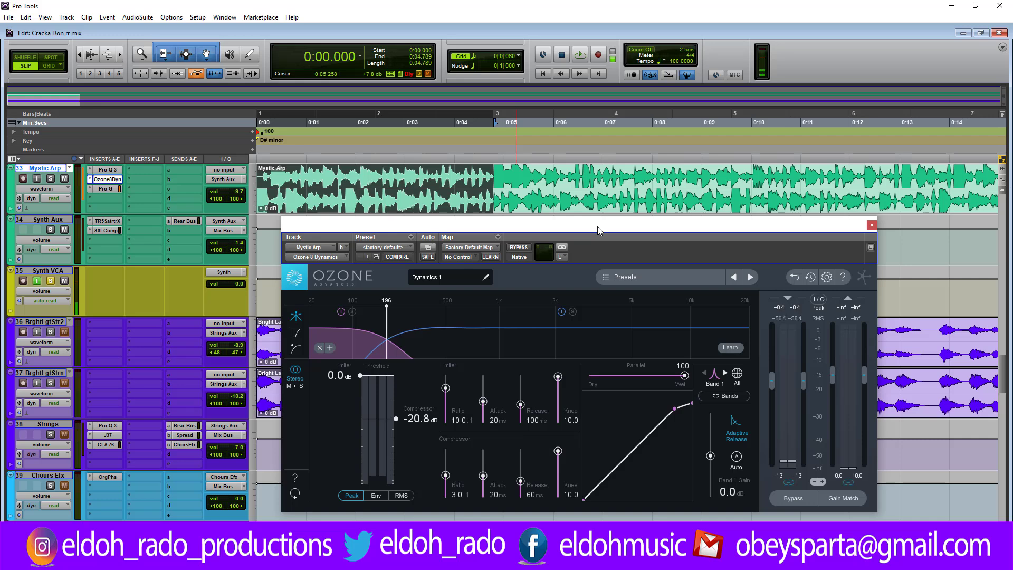
{"action": "left_click_drag", "start_coordinate": [597, 226], "coordinate": [579, 249]}
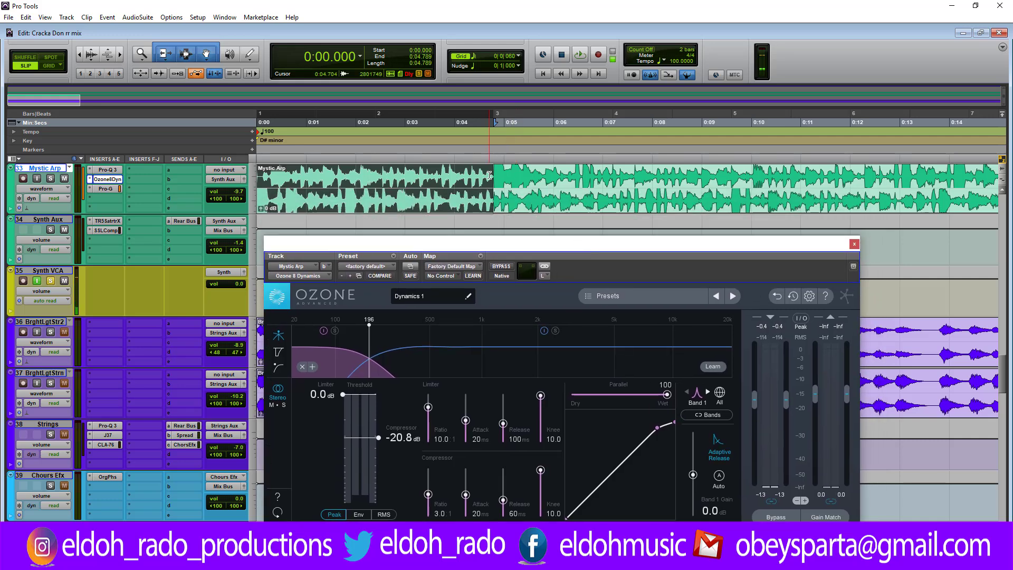
{"action": "left_click_drag", "start_coordinate": [489, 176], "coordinate": [604, 175]}
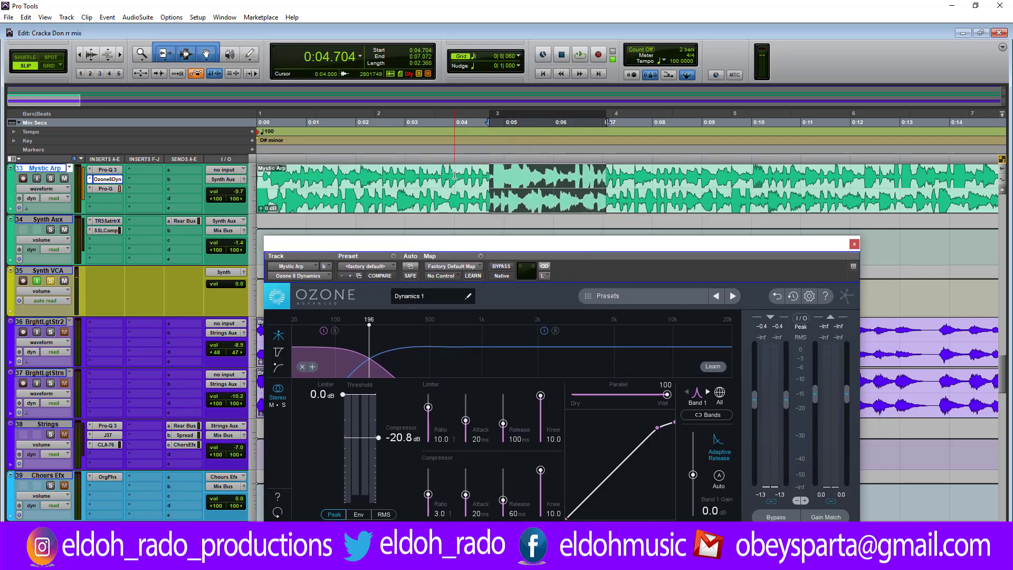
{"action": "left_click_drag", "start_coordinate": [454, 176], "coordinate": [619, 180]}
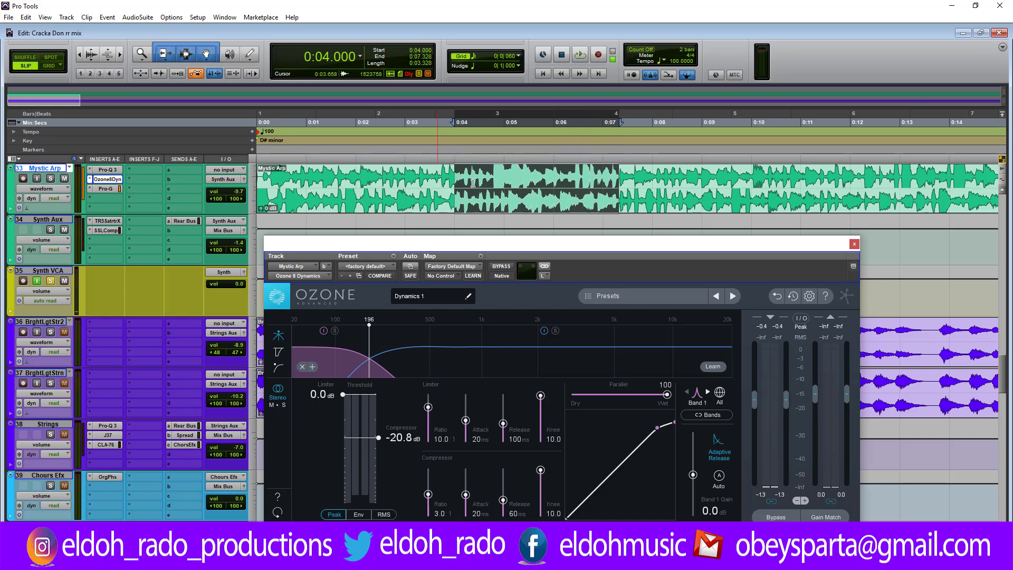
{"action": "left_click_drag", "start_coordinate": [437, 183], "coordinate": [626, 183]}
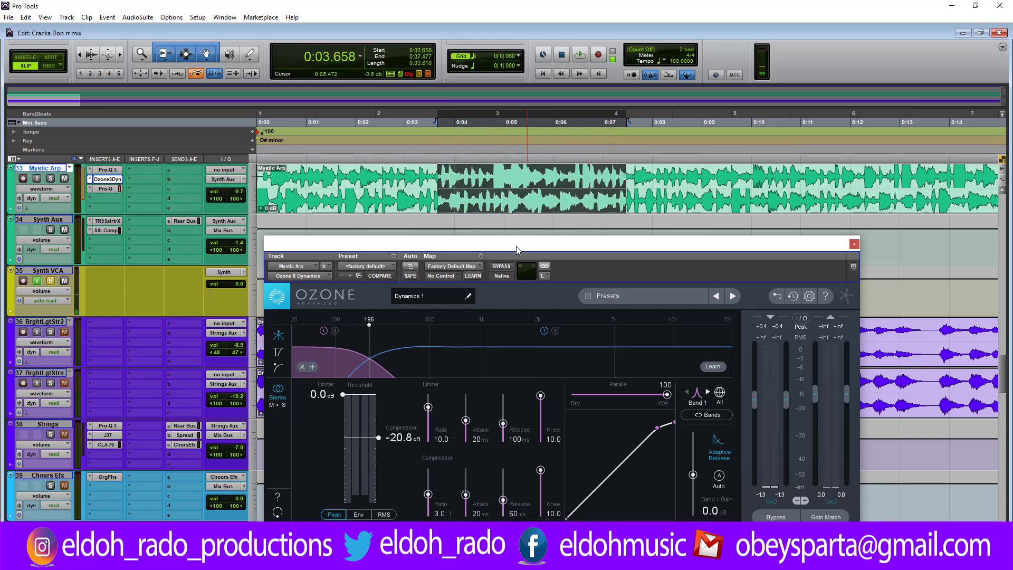
{"action": "left_click_drag", "start_coordinate": [516, 246], "coordinate": [513, 228]}
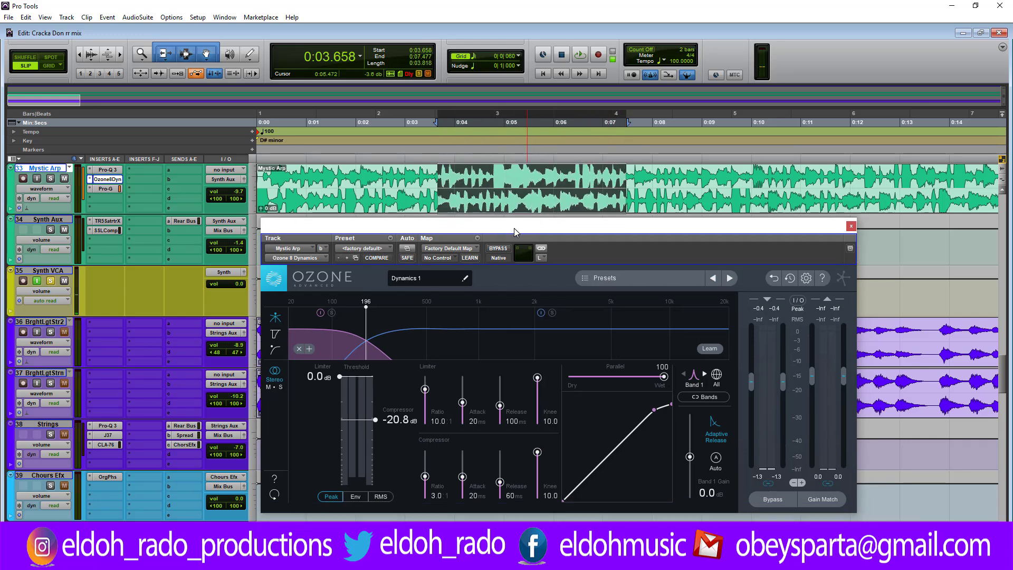
Step: Set the left channel's Band 2 compressor threshold to -7.7 dB, auditioning the selection before and after the change
{"action": "left_click", "coordinate": [417, 347]}
{"action": "key", "text": "space"}
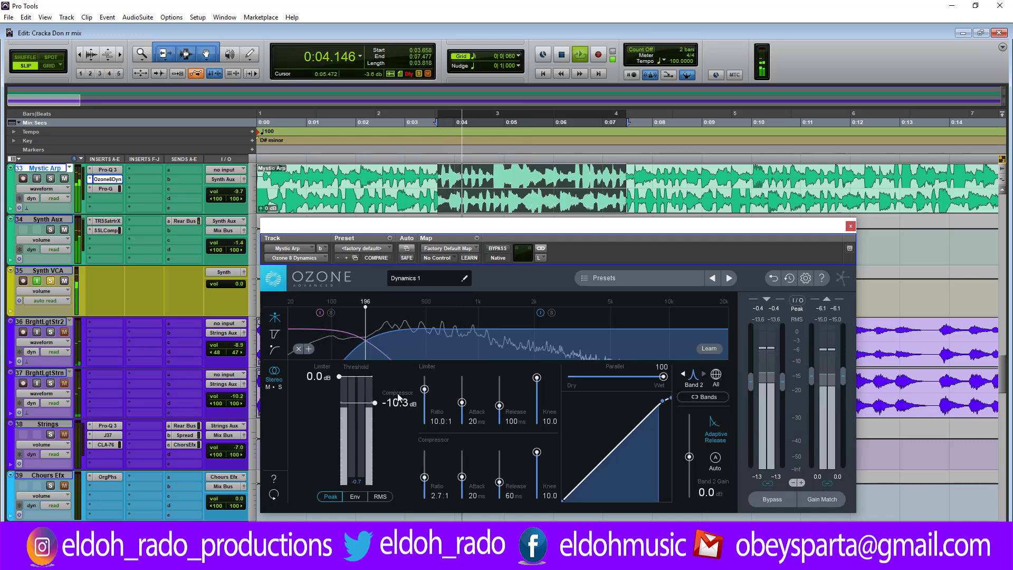
{"action": "key", "text": "space"}
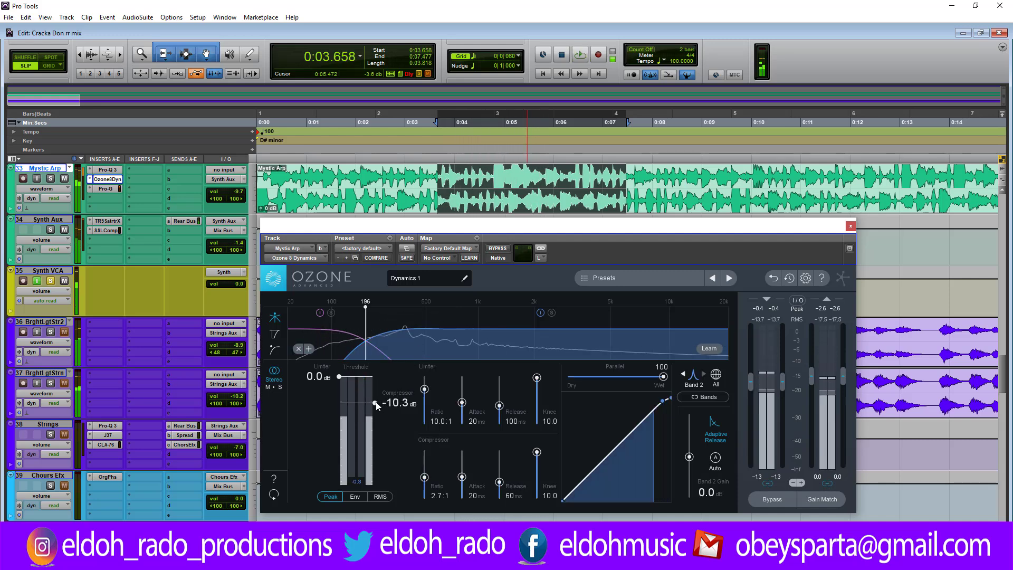
{"action": "left_click_drag", "start_coordinate": [376, 403], "coordinate": [375, 398]}
{"action": "key", "text": "space"}
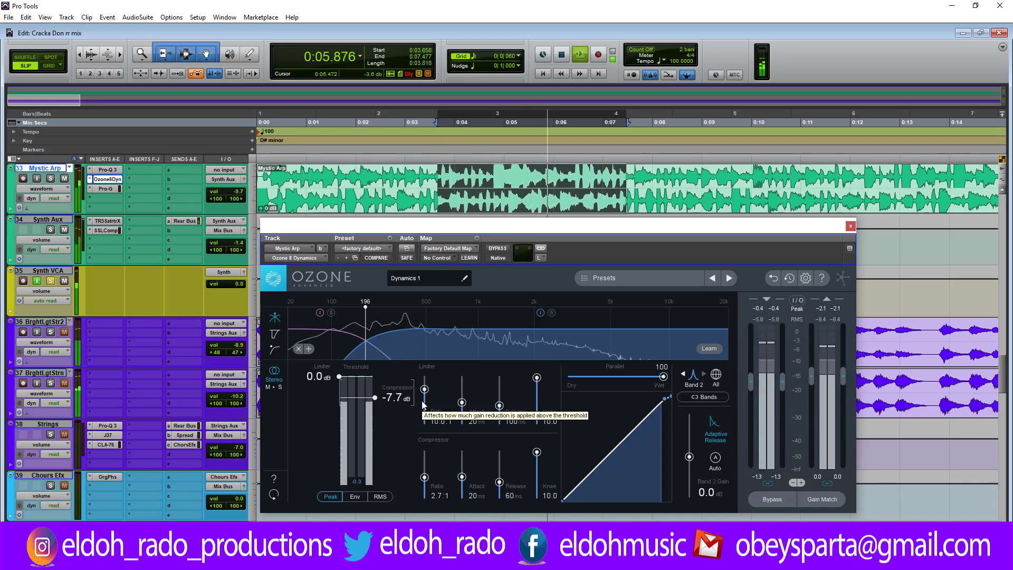
Step: Set the left channel's Band 2 compressor knee to 5.2 and audition the selection
{"action": "left_click_drag", "start_coordinate": [536, 465], "coordinate": [536, 478]}
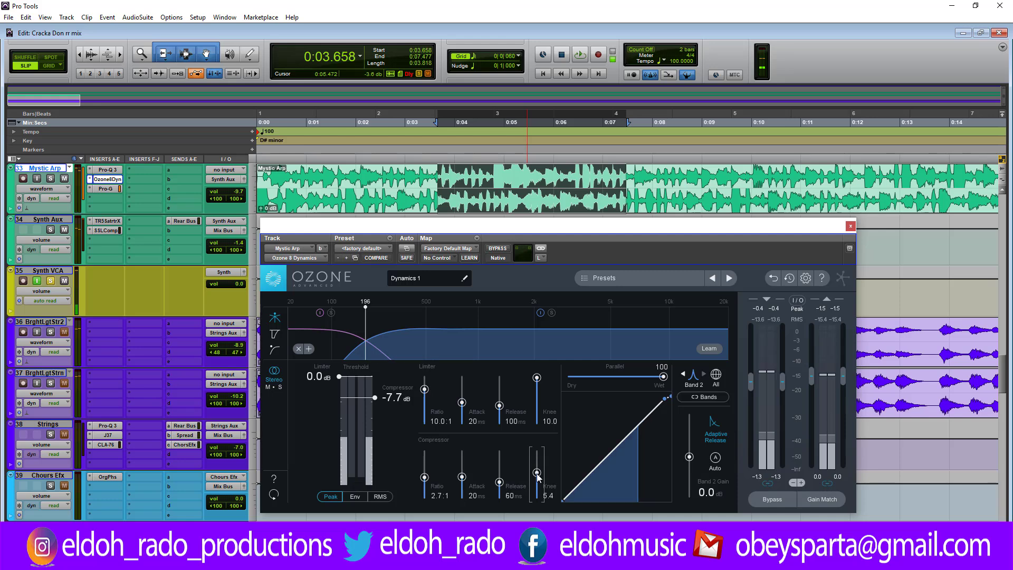
{"action": "key", "text": "space"}
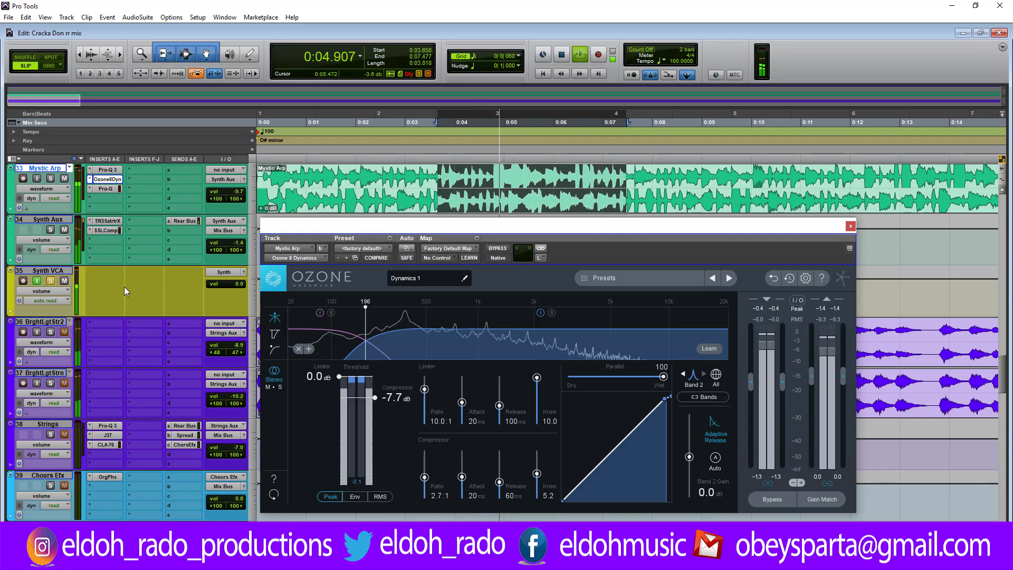
{"action": "key", "text": "space"}
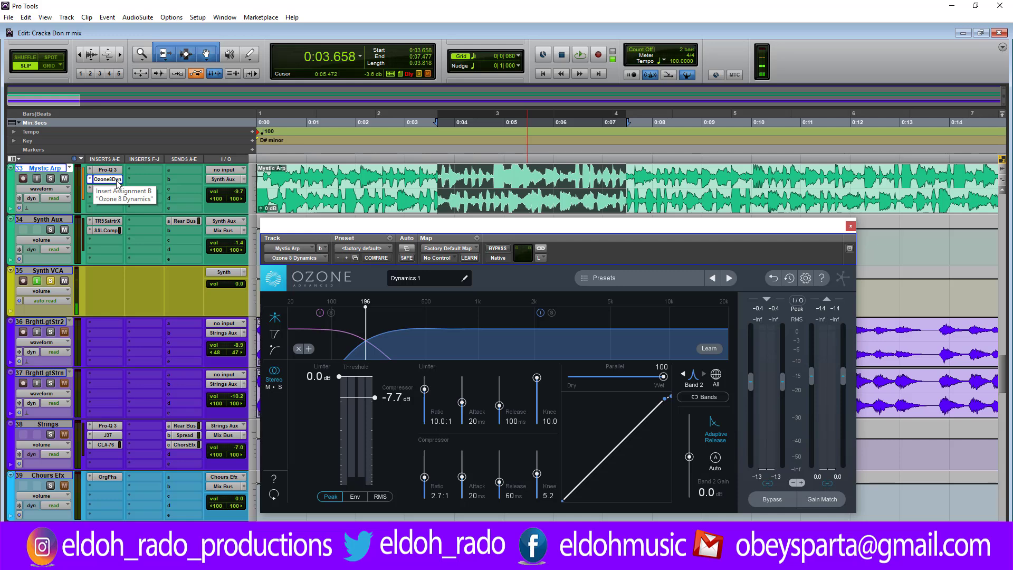
Step: Compare the selection with Ozone bypassed and active during playback, leaving the plug-in active
{"action": "left_click", "coordinate": [117, 181], "text": "ctrl"}
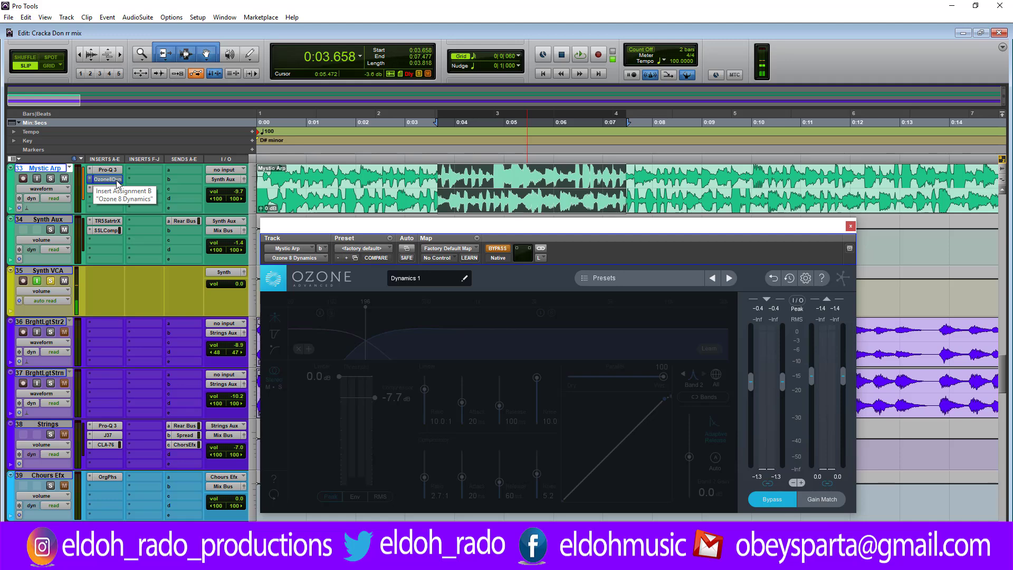
{"action": "left_click", "coordinate": [117, 181], "text": "ctrl"}
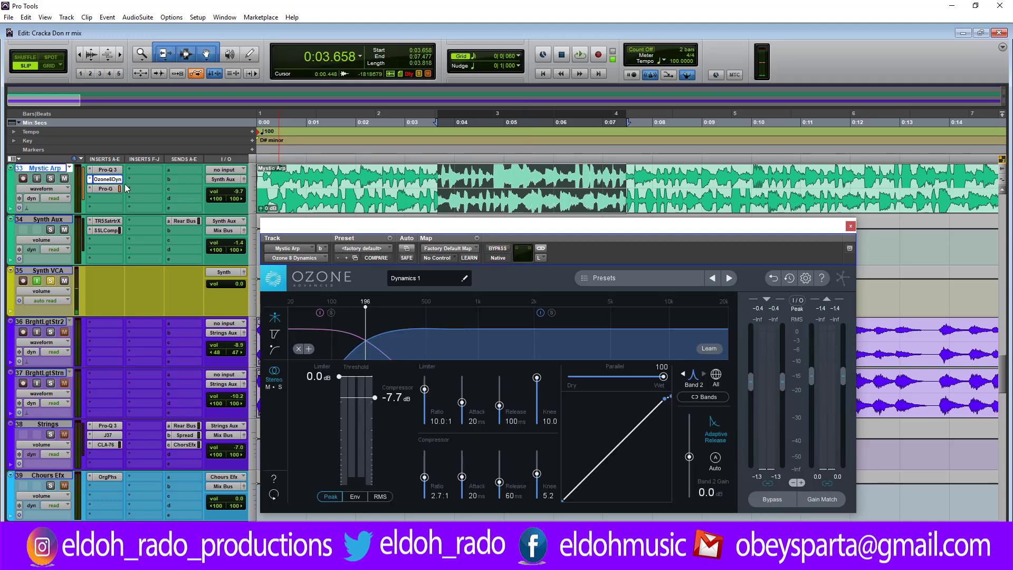
{"action": "left_click", "coordinate": [498, 247]}
{"action": "key", "text": "space"}
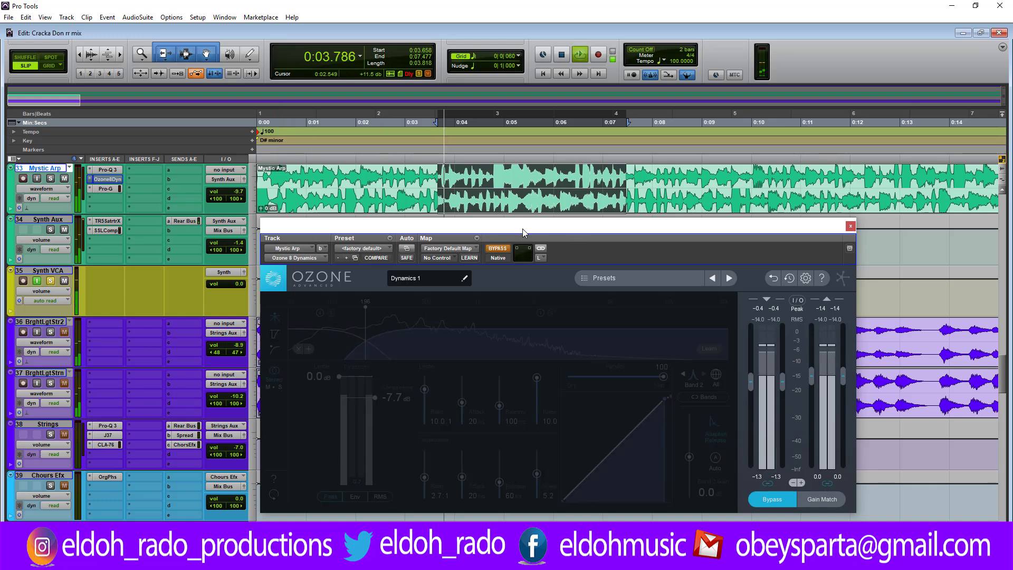
{"action": "left_click", "coordinate": [112, 182], "text": "ctrl"}
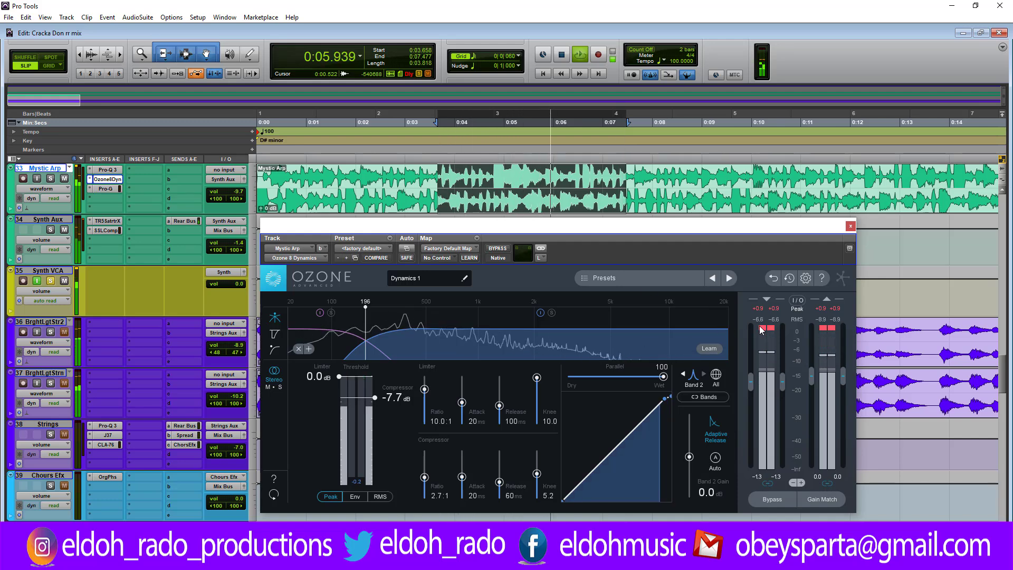
{"action": "key", "text": "space"}
{"action": "key", "text": "space"}
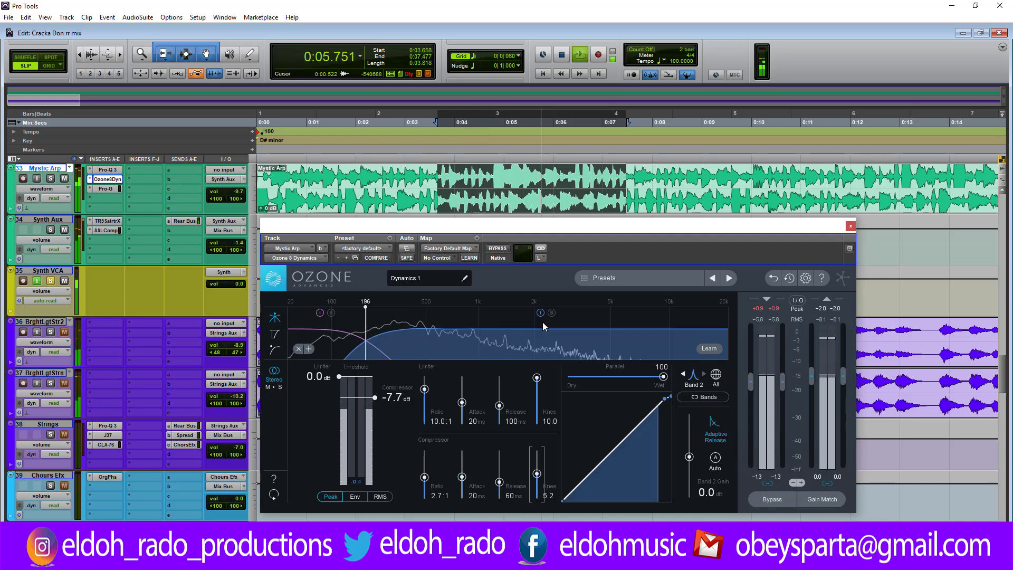
Step: Select Band 1 of the left channel and audition its compression on the selection
{"action": "left_click", "coordinate": [342, 344]}
{"action": "key", "text": "space"}
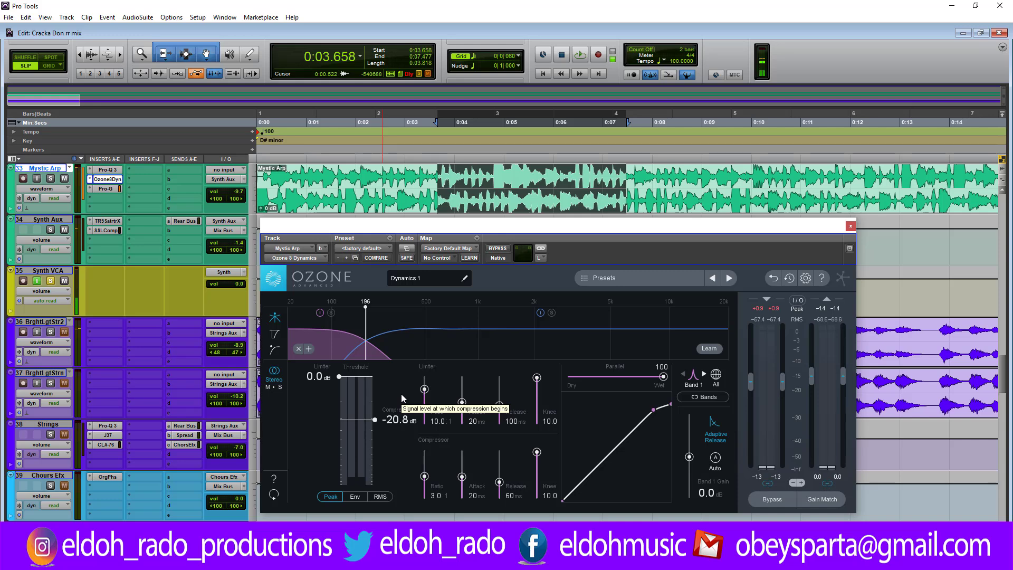
{"action": "key", "text": "space"}
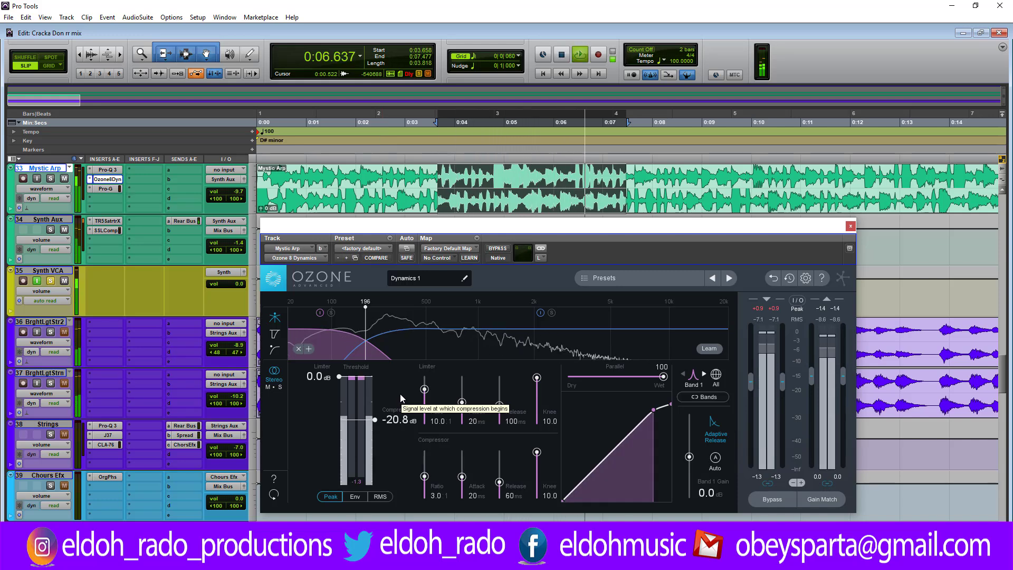
{"action": "key", "text": "space"}
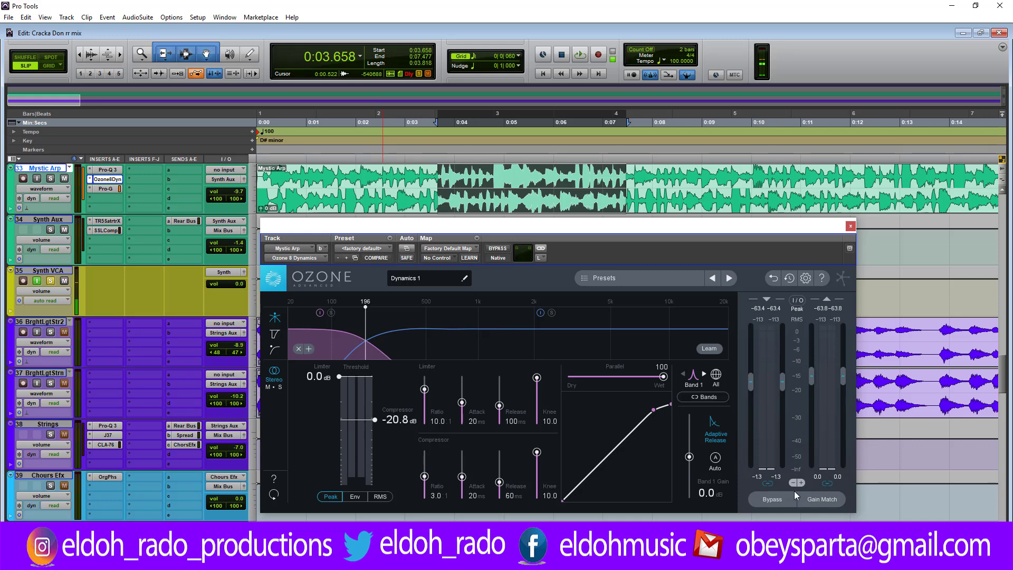
Step: Audition the selection with Ozone bypassed and re-enabled, then reset the input and output peak readings and clip indicators
{"action": "left_click", "coordinate": [776, 499]}
{"action": "key", "text": "space"}
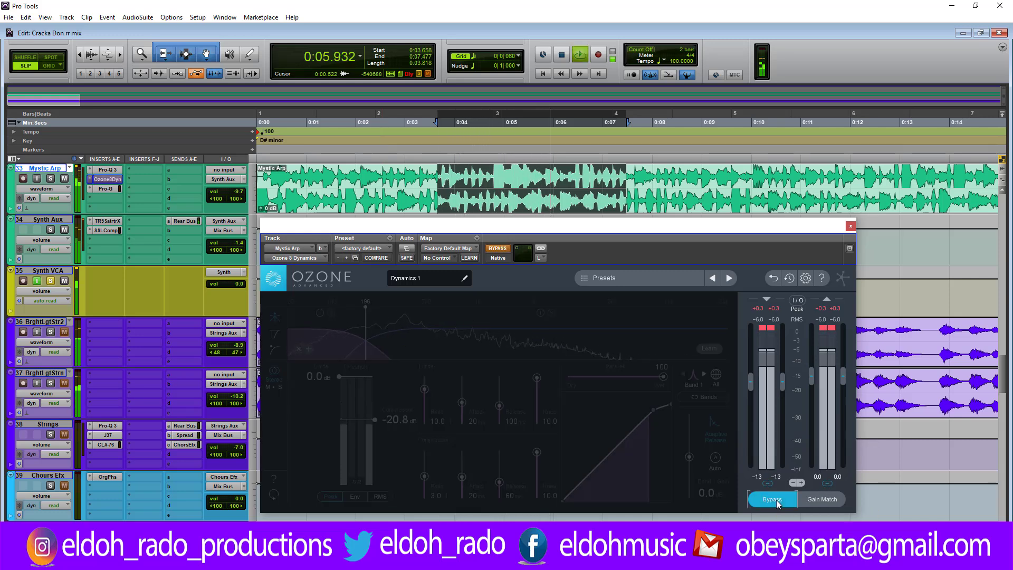
{"action": "left_click", "coordinate": [776, 499]}
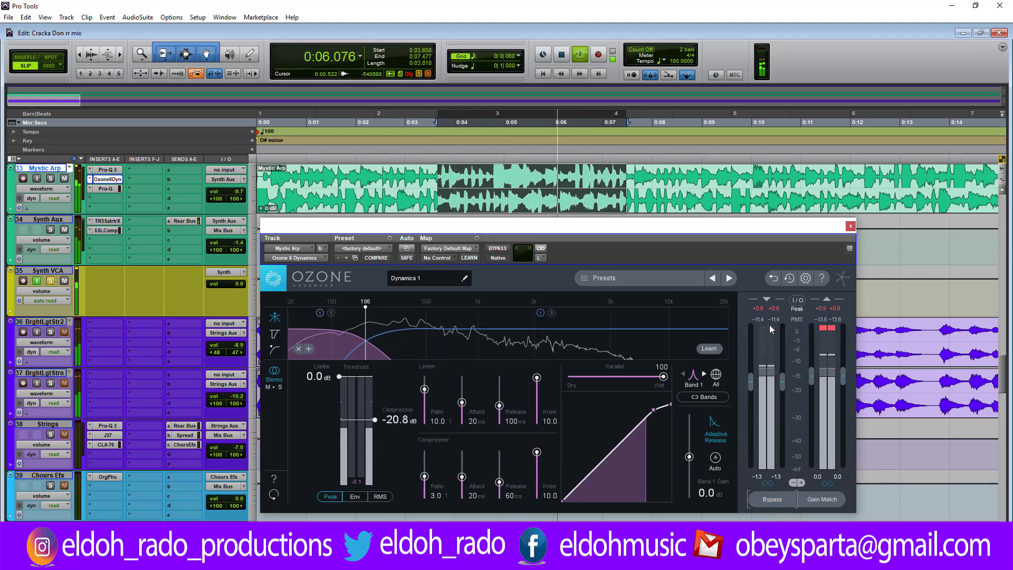
{"action": "key", "text": "space"}
{"action": "left_click", "coordinate": [834, 309]}
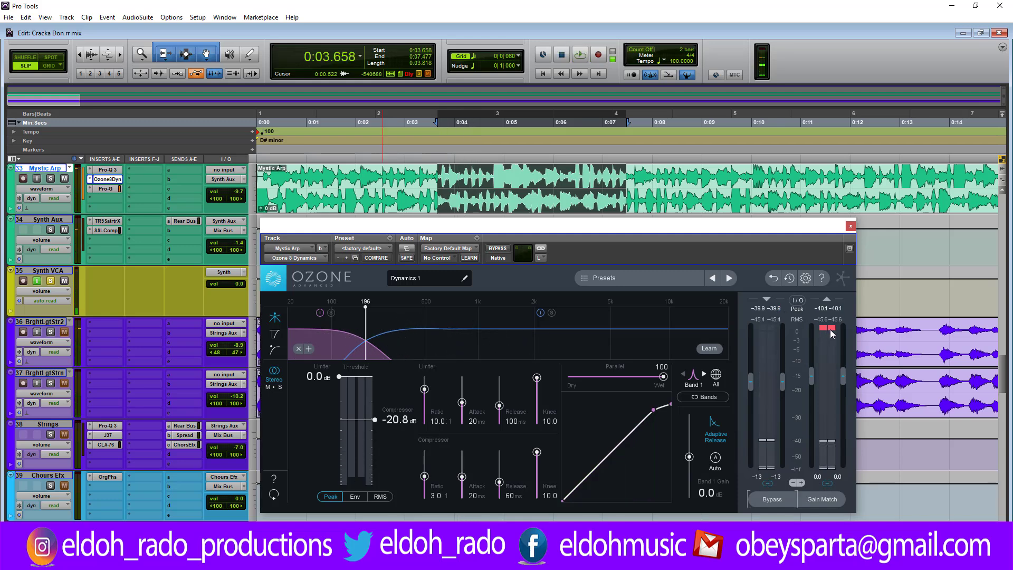
{"action": "left_click", "coordinate": [830, 328]}
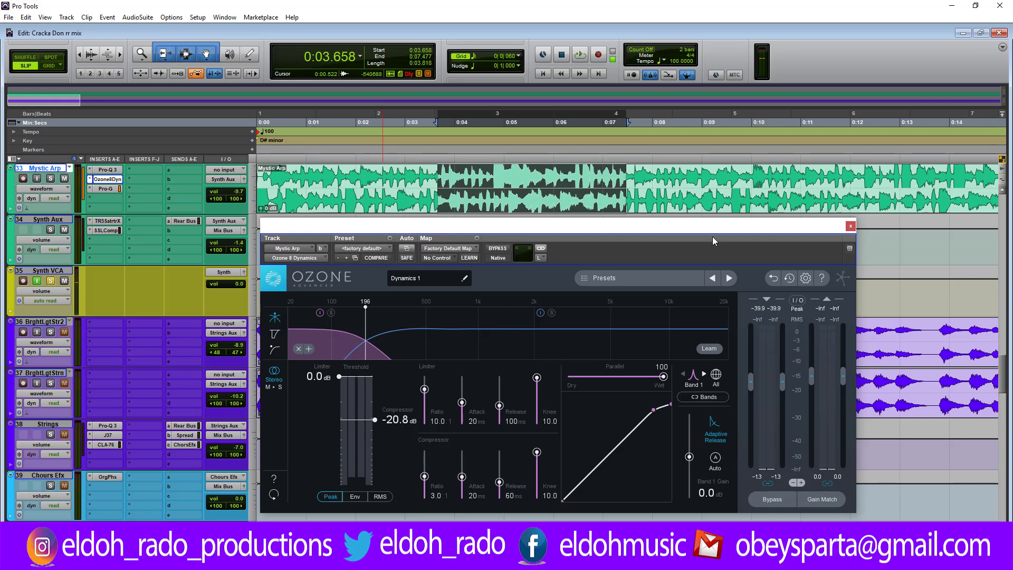
Step: Close Ozone, open the SSLComp insert on the Synth Aux track and audition the selection through it
{"action": "left_click", "coordinate": [850, 226]}
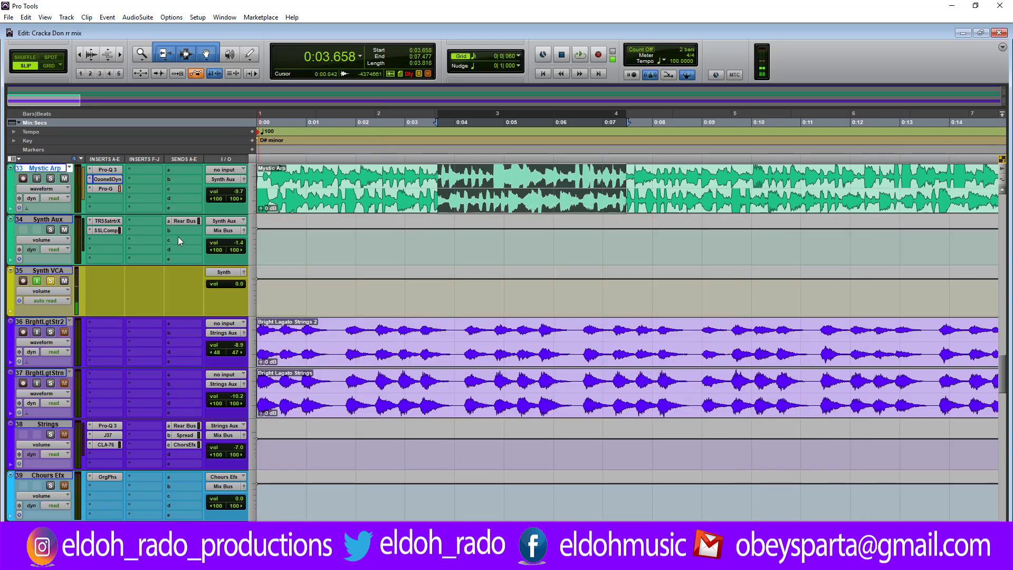
{"action": "left_click", "coordinate": [110, 231]}
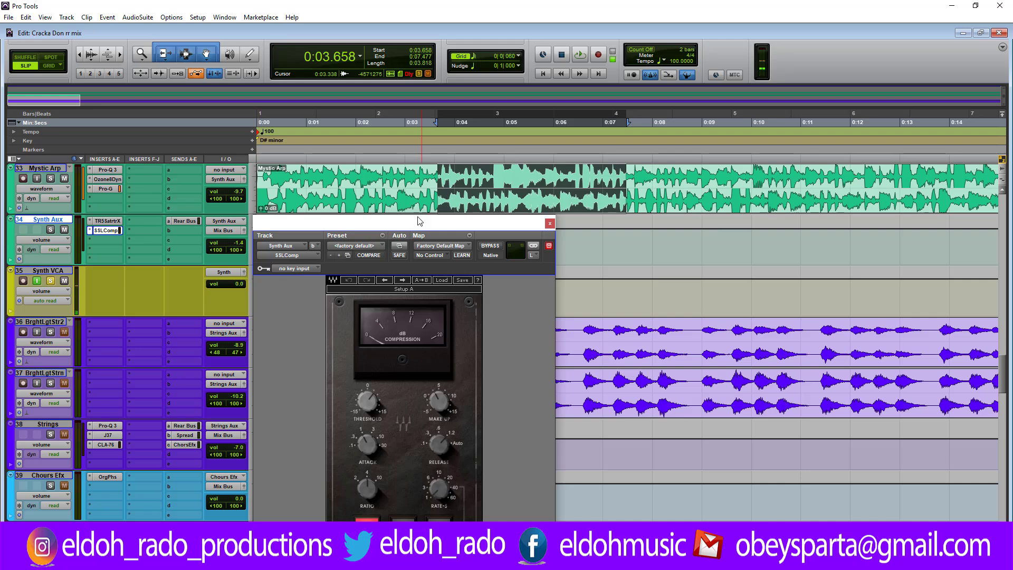
{"action": "left_click_drag", "start_coordinate": [413, 214], "coordinate": [512, 159]}
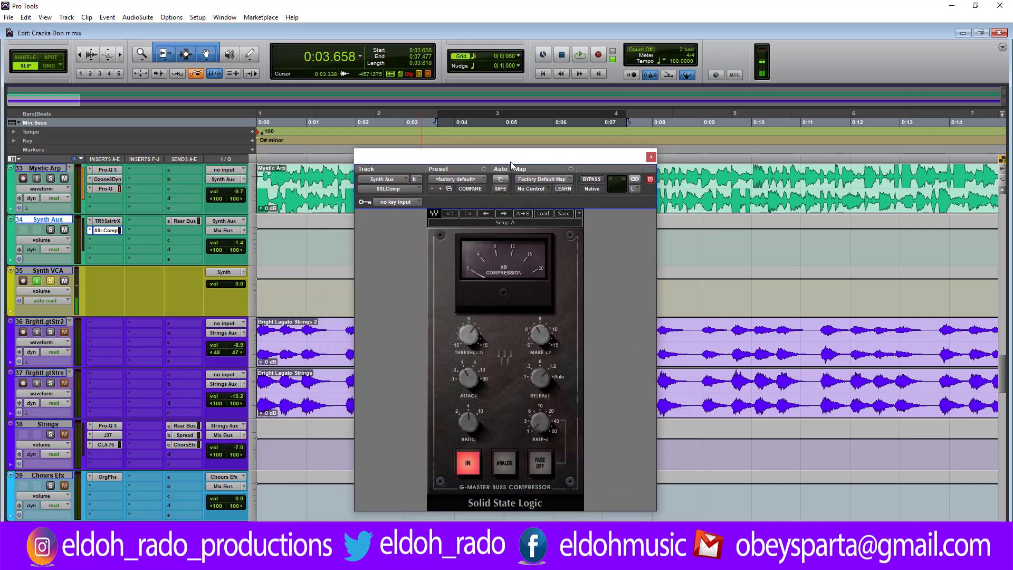
{"action": "key", "text": "space"}
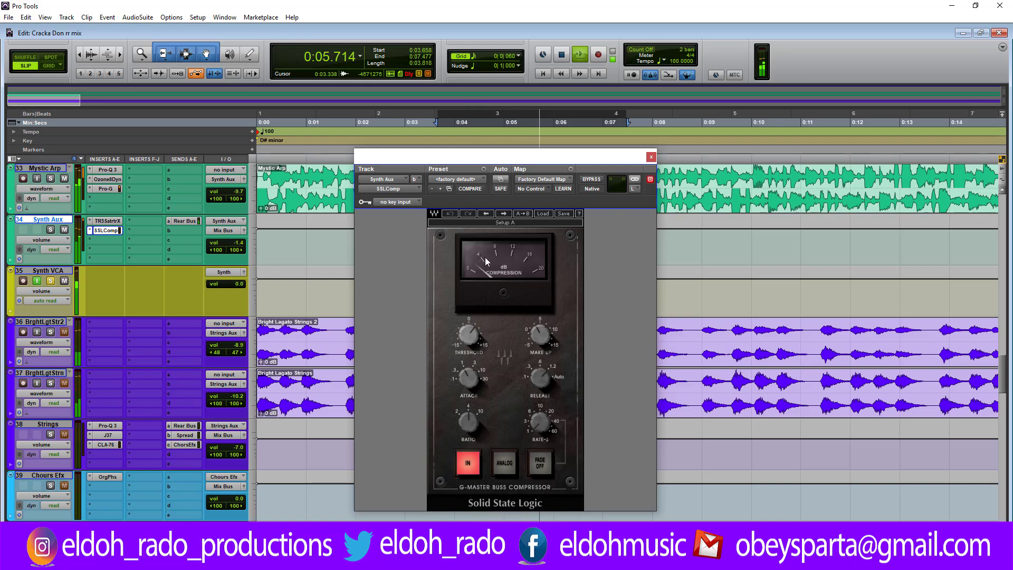
{"action": "key", "text": "space"}
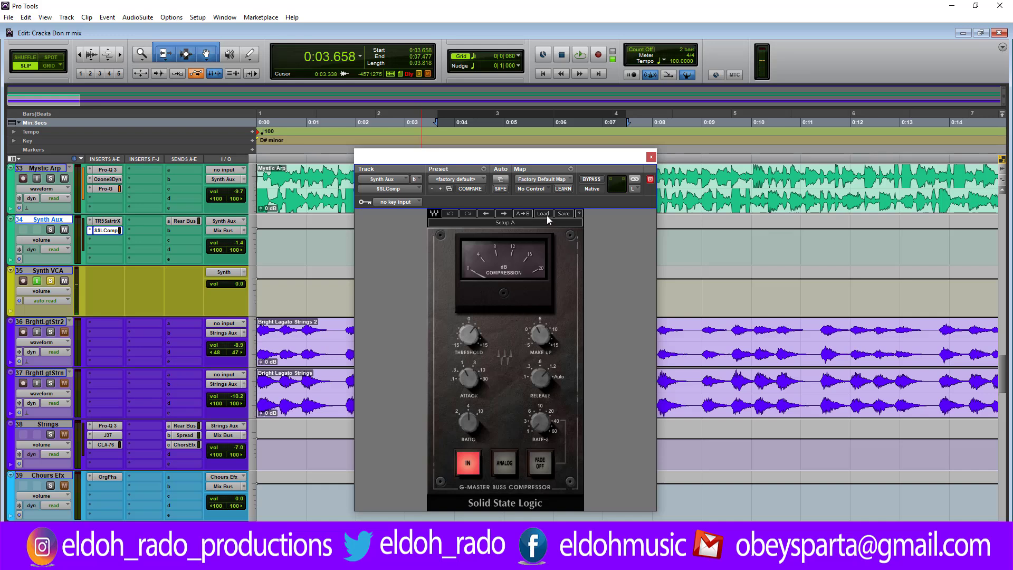
Step: Switch the SSLComp channel view between right and left, finish on right and close the plug-in window
{"action": "left_click", "coordinate": [638, 188]}
{"action": "left_click", "coordinate": [644, 198]}
{"action": "left_click", "coordinate": [635, 190]}
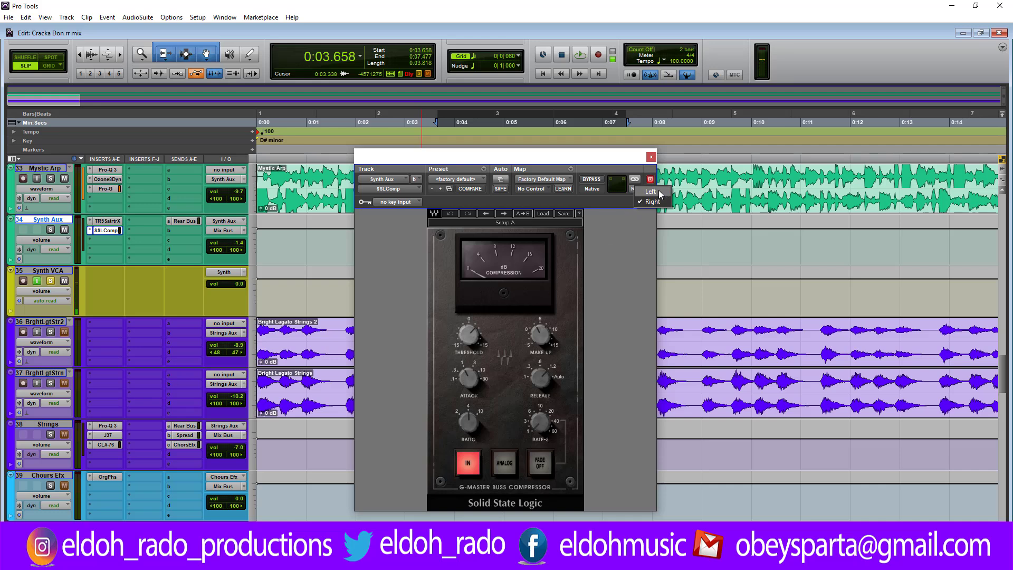
{"action": "left_click", "coordinate": [650, 191]}
{"action": "left_click", "coordinate": [634, 189]}
{"action": "left_click", "coordinate": [642, 199]}
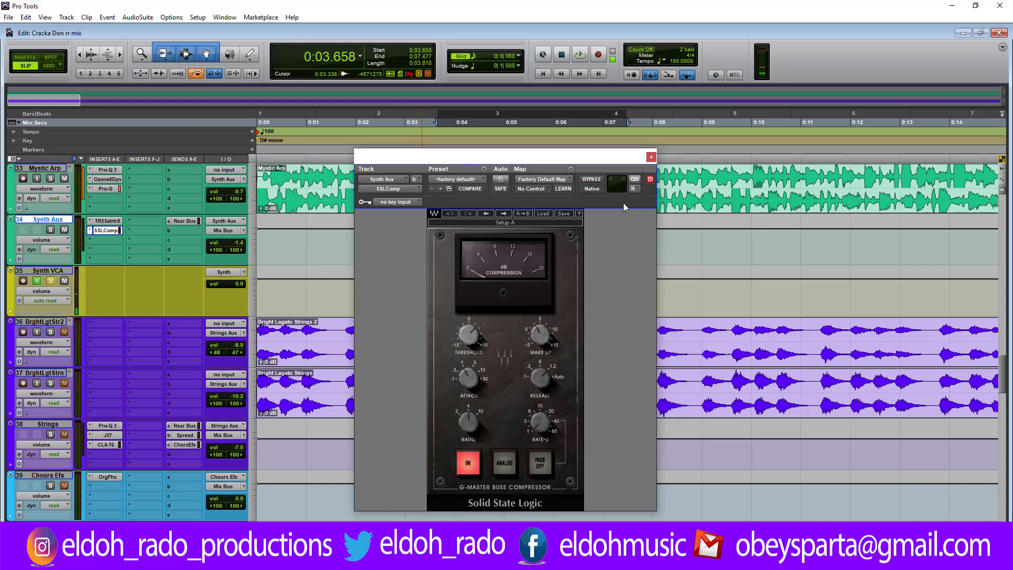
{"action": "left_click", "coordinate": [651, 157]}
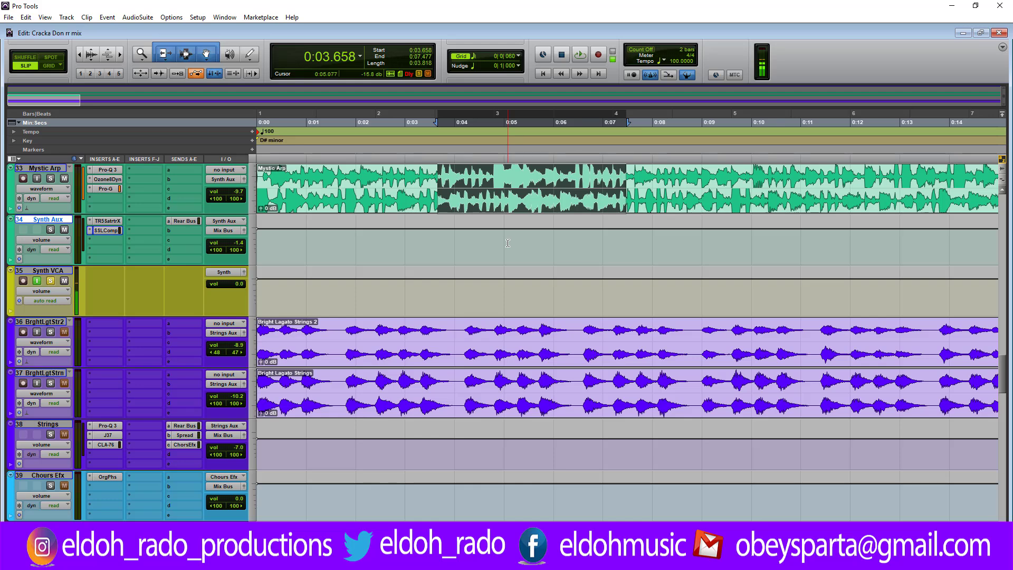